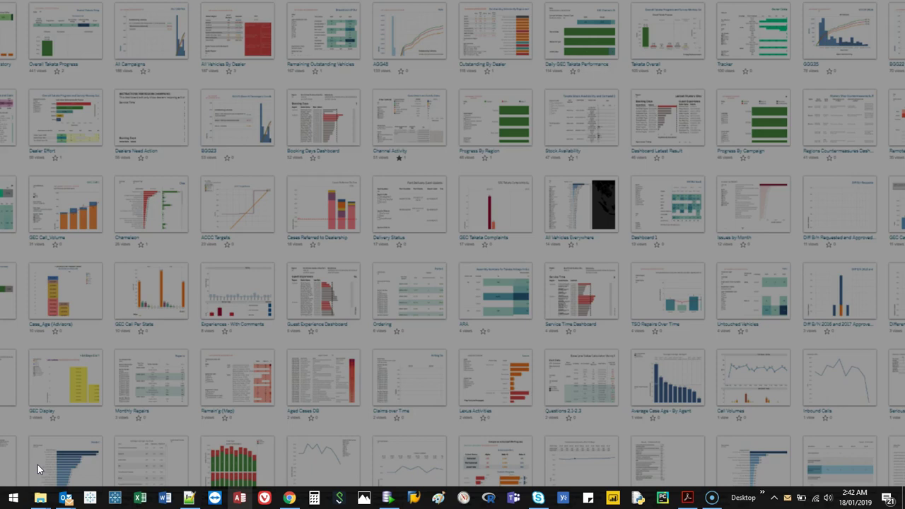
Start Excel and enter the headers First Name, Last Name, Age and Date in A1:D1
left_click(139, 500)
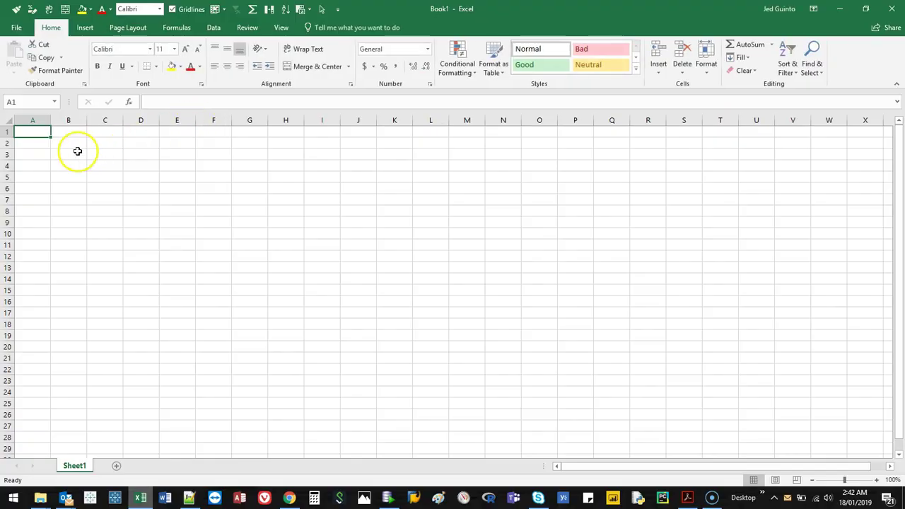
type("Firs")
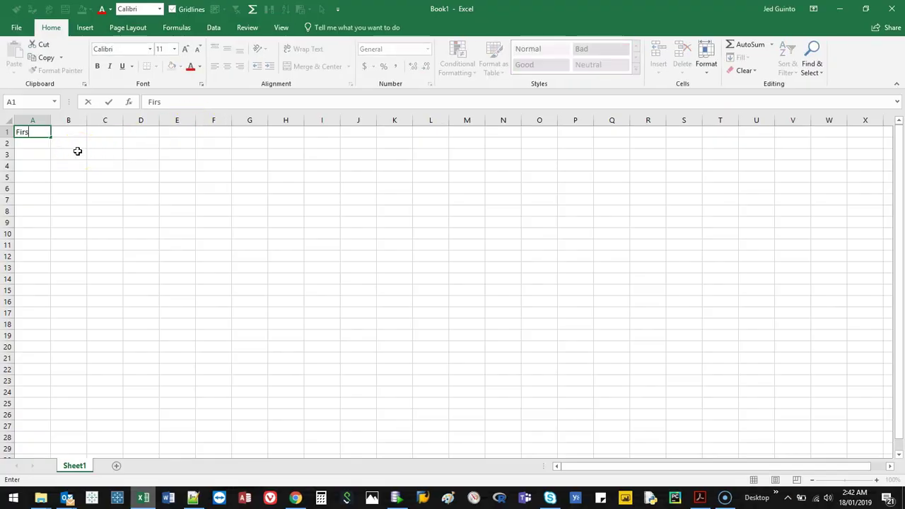
type("t N")
type("ame")
key("Tab")
type("Last Name")
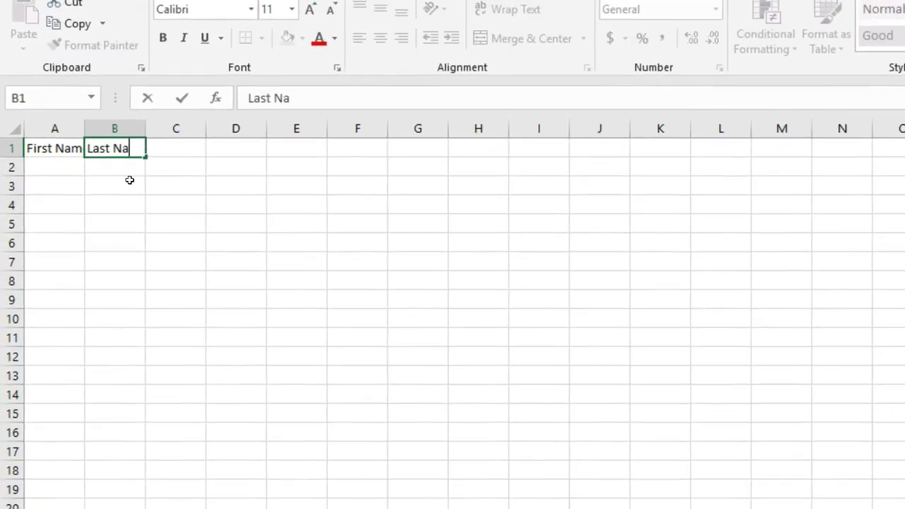
key("Tab")
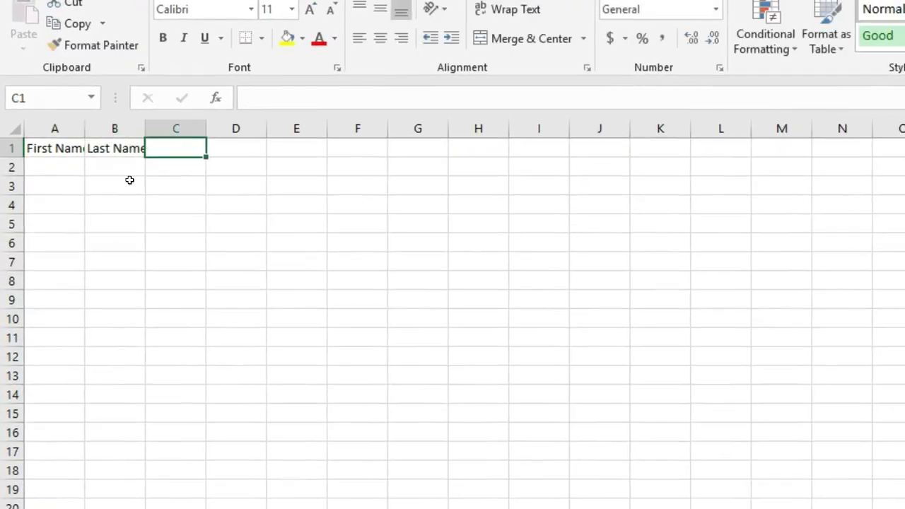
type("Age")
key("Tab")
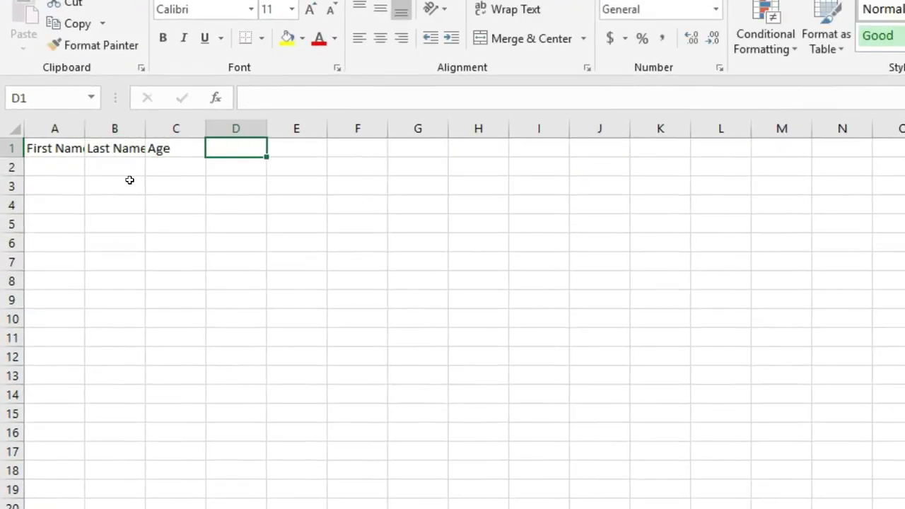
type("Date")
key("Return")
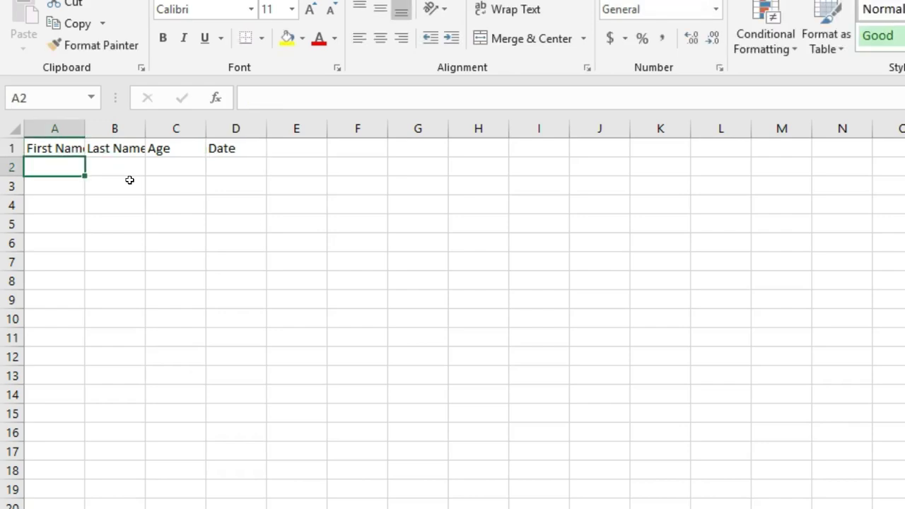
Enter the three people's first names in A2:A4
key("Return")
key("Return")
type("Alex")
Enter the three last names in B2:B4, correcting the first two and a misspelling
left_click(129, 179)
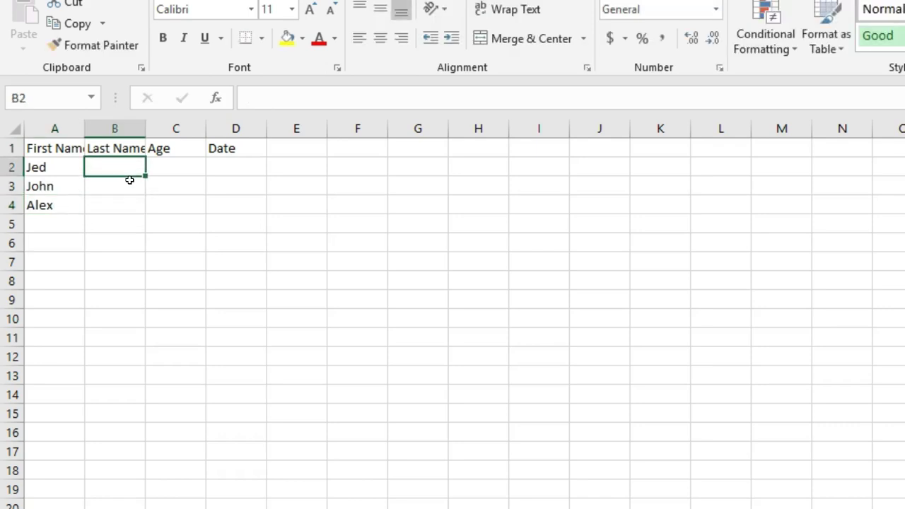
key("Return")
key("Return")
key("Up")
key("Up")
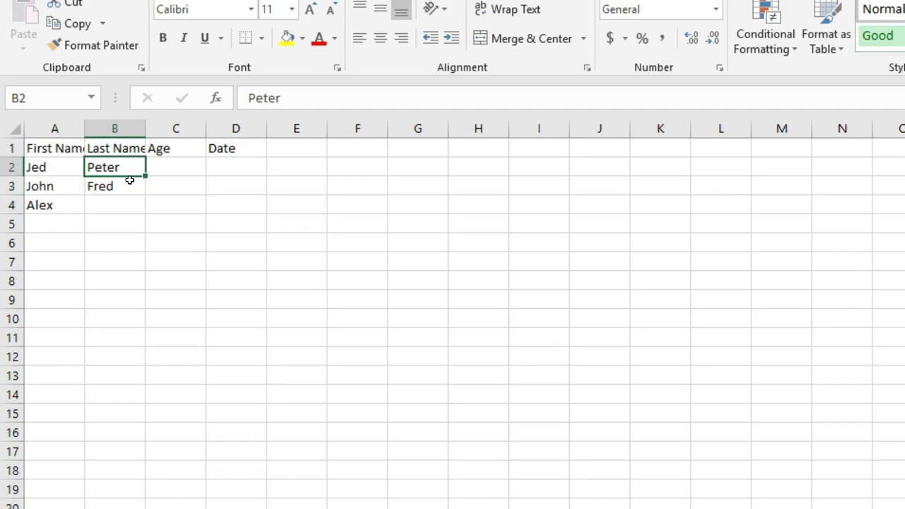
key("Left")
key("Right")
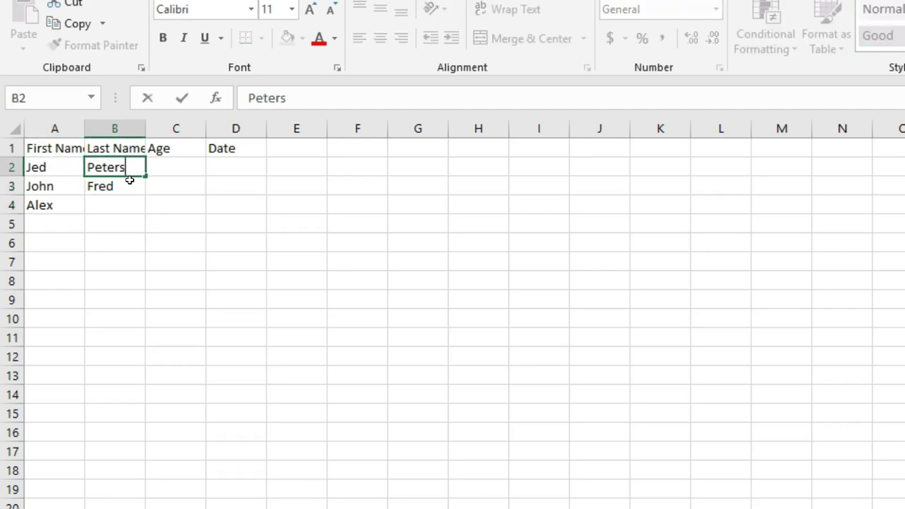
key("Return")
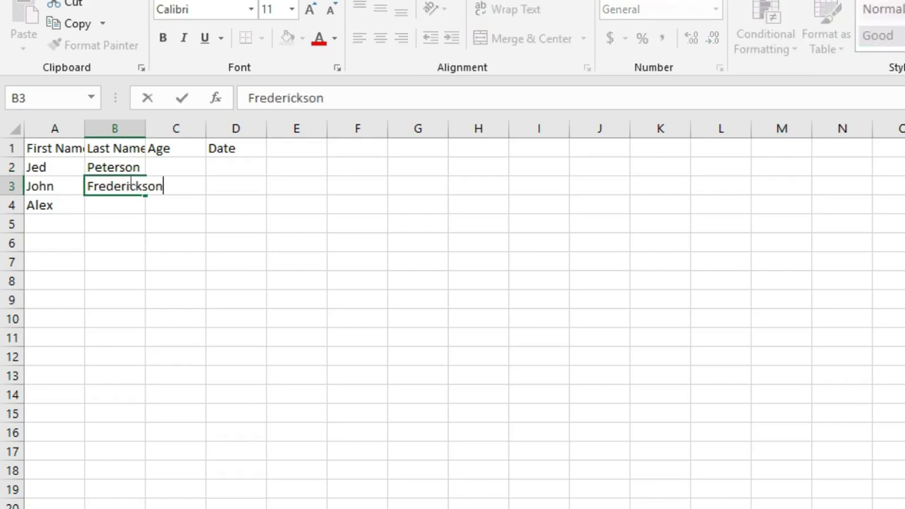
key("Return")
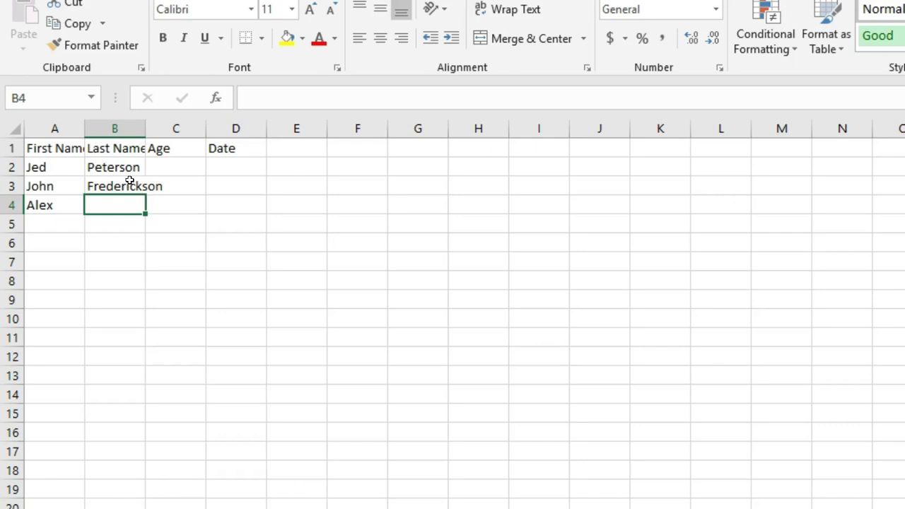
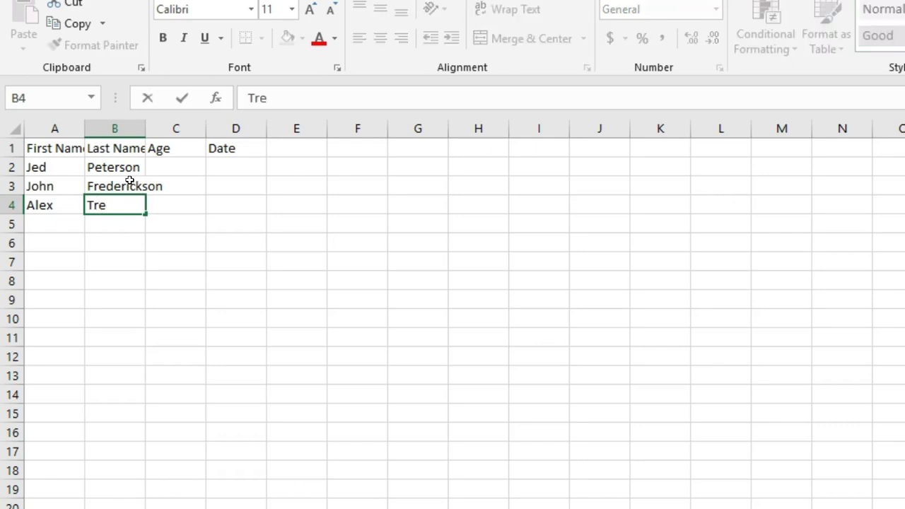
key("BackSpace")
key("BackSpace")
key("BackSpace")
key("BackSpace")
key("BackSpace")
key("Tab")
Enter the ages 30, 42 and 31 in C2:C4
key("Up")
key("Up")
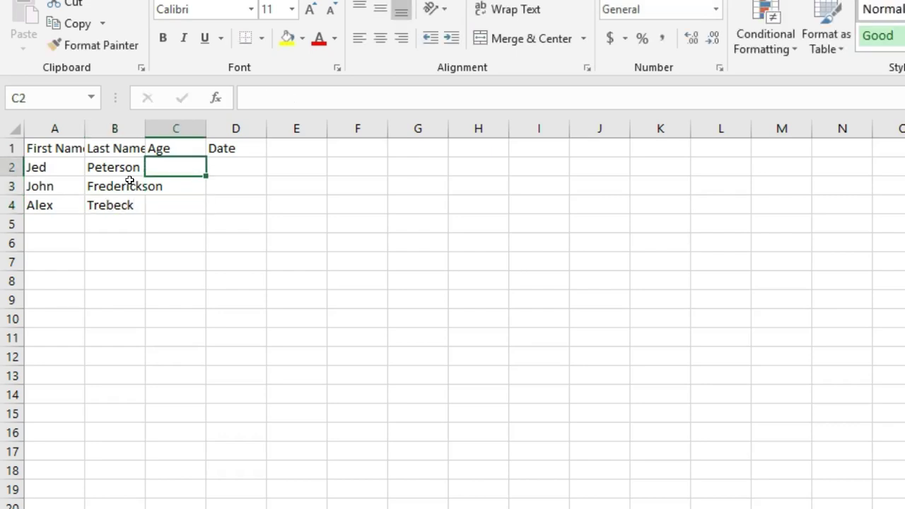
type("30")
key("Return")
type("42")
key("Return")
type("31")
key("Tab")
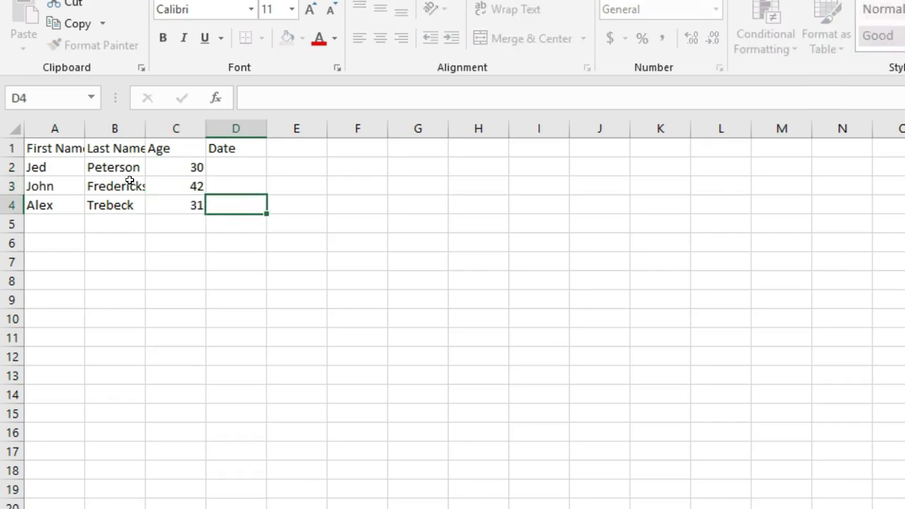
Enter the dates 1/05/2018, 5/07/2019 and 3/4/201 in D2:D4
key("Up")
key("Up")
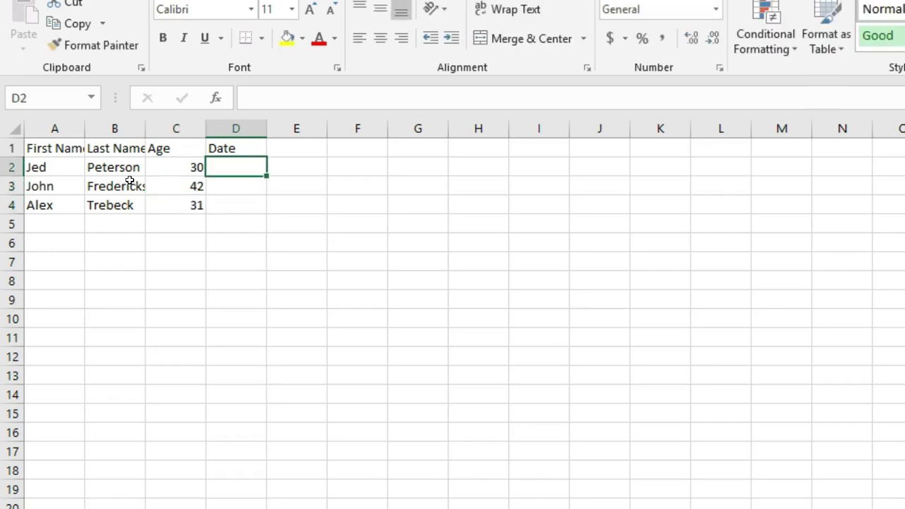
type("1/05/")
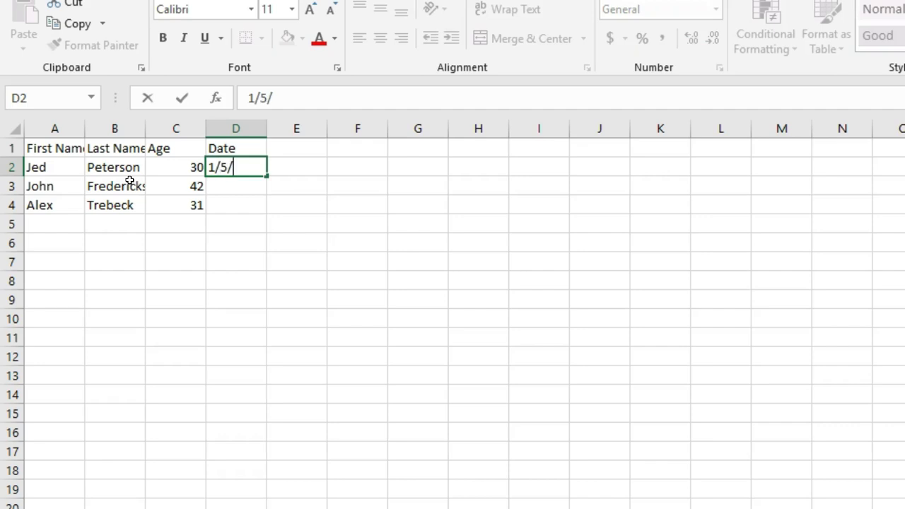
type("2018")
key("Return")
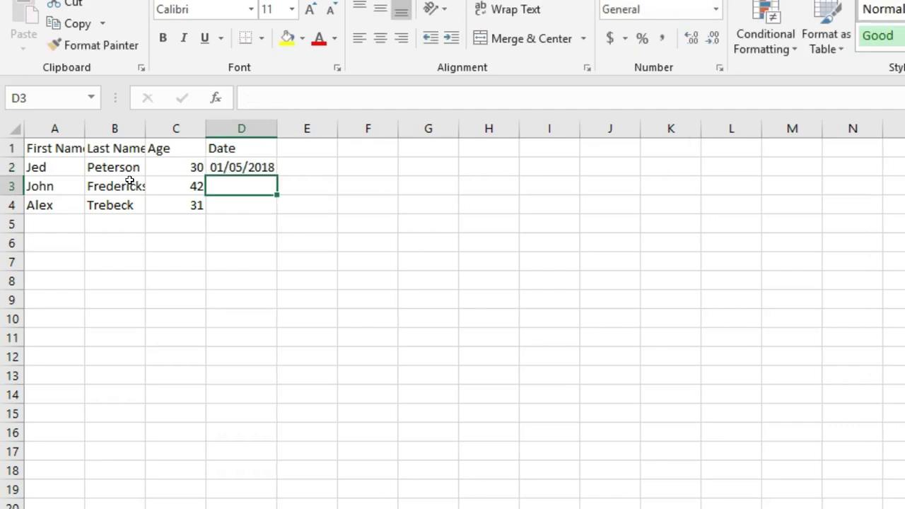
type("5/07/2019")
key("Return")
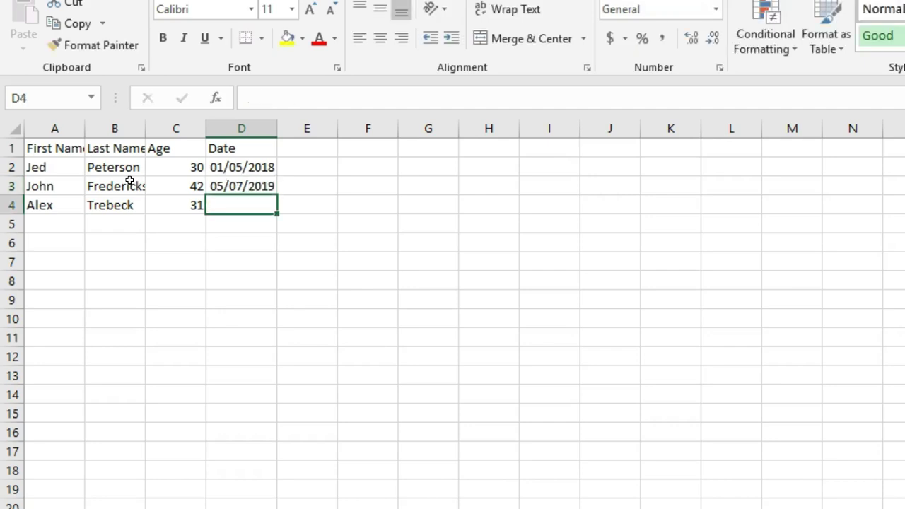
type("3/4/")
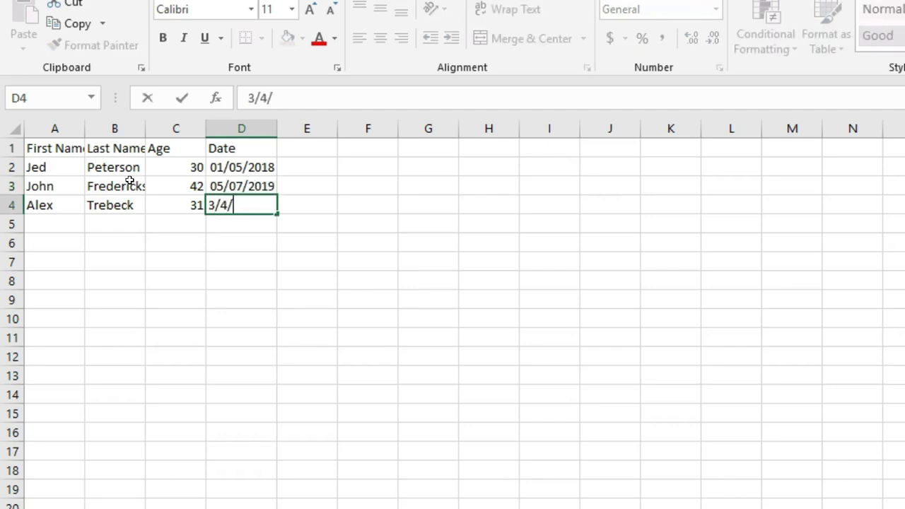
type("2017")
key("Return")
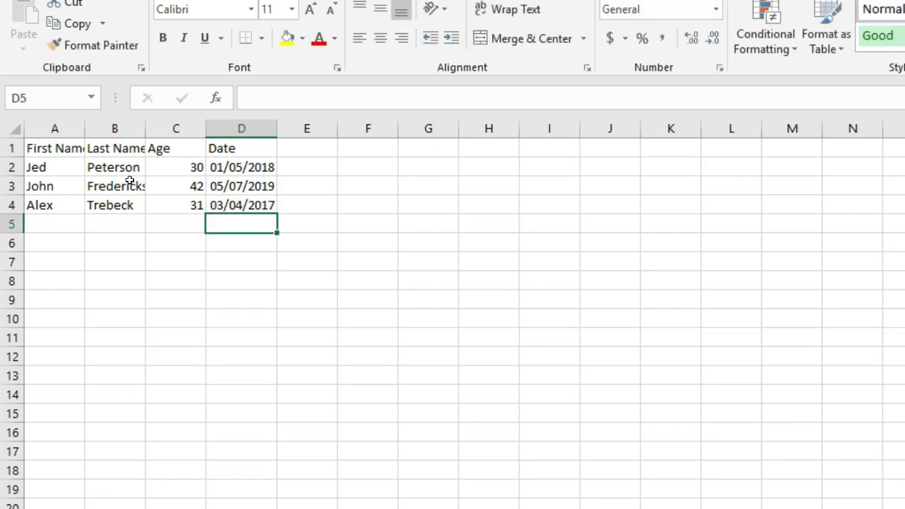
Autofit columns A–D to their contents and centre them
left_click_drag(78, 128, 253, 131)
double_click(210, 127)
left_click(379, 38)
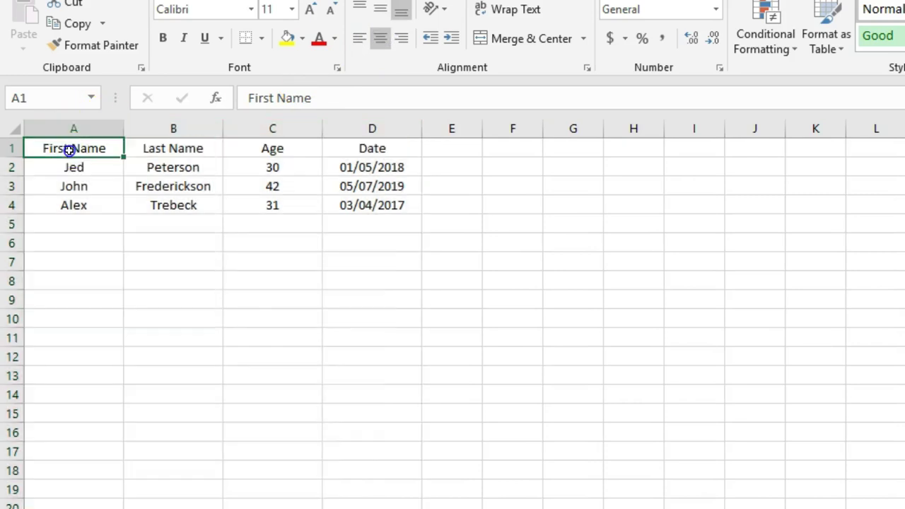
Make the header row bold, then select the table range A1:D4 and apply Ctrl+T
left_click(69, 149)
key("shift+space")
key("ctrl+b")
left_click(170, 184)
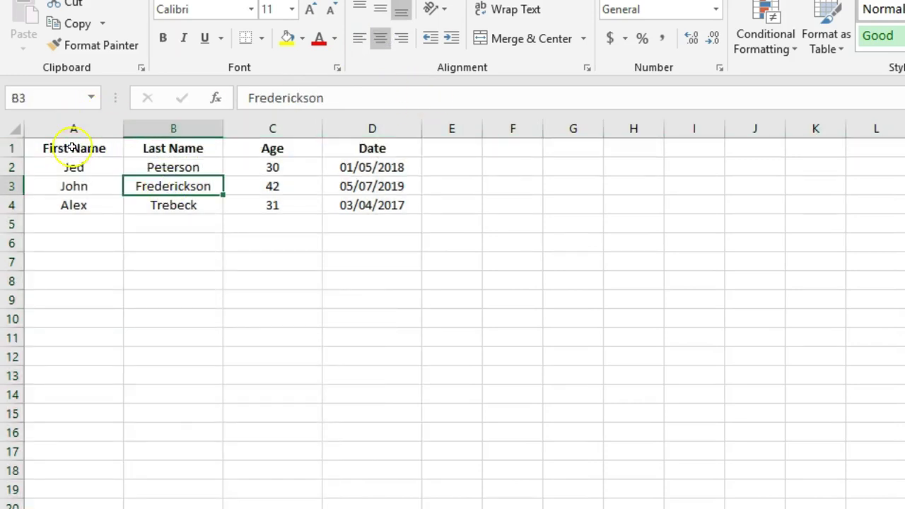
left_click_drag(70, 147, 344, 203)
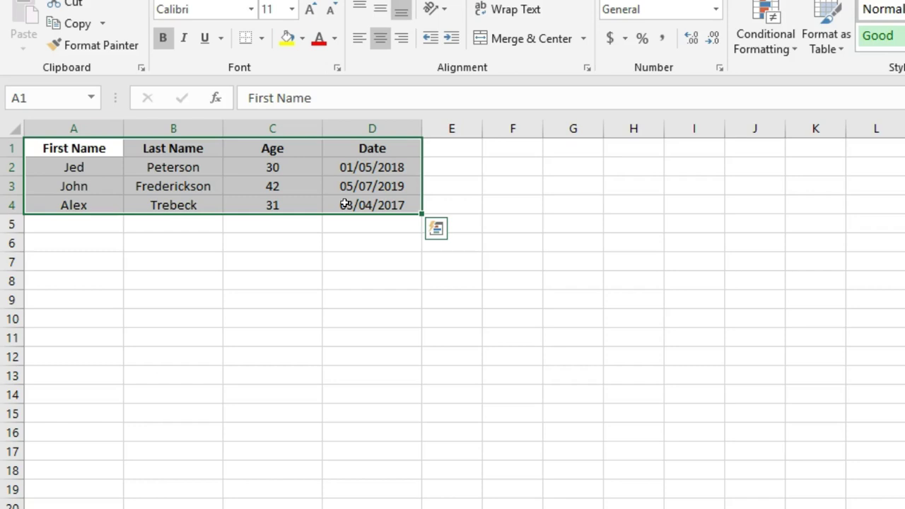
key("ctrl+t")
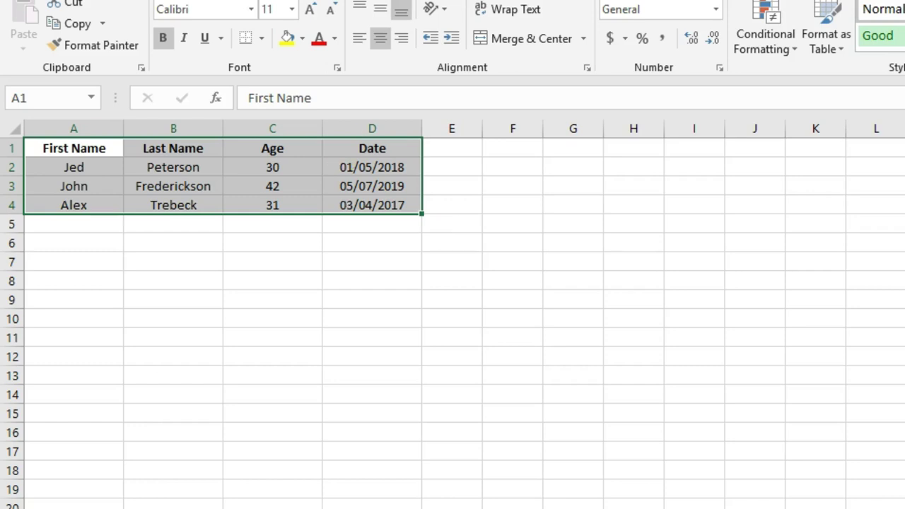
Save the workbook to the Downloads folder as Access Upload.xlsx
left_click(584, 91)
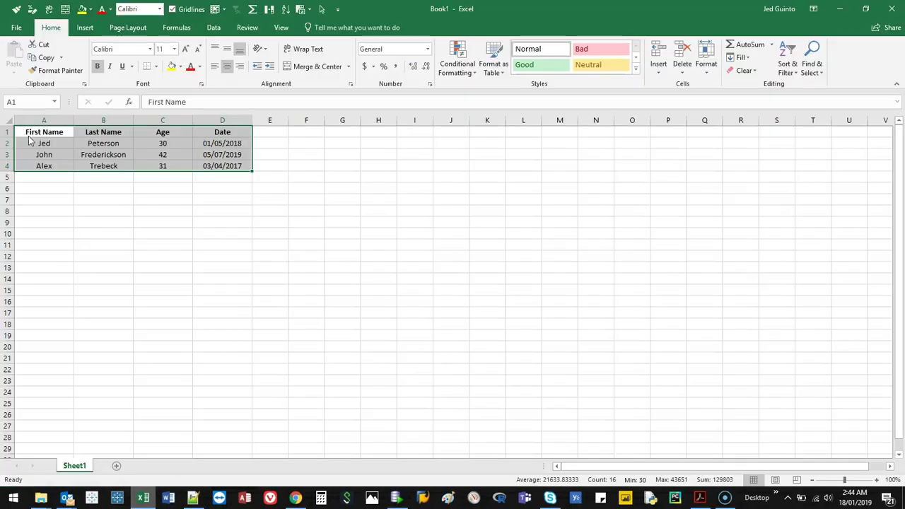
key("F12")
left_click(74, 77)
left_click(198, 392)
type("Access")
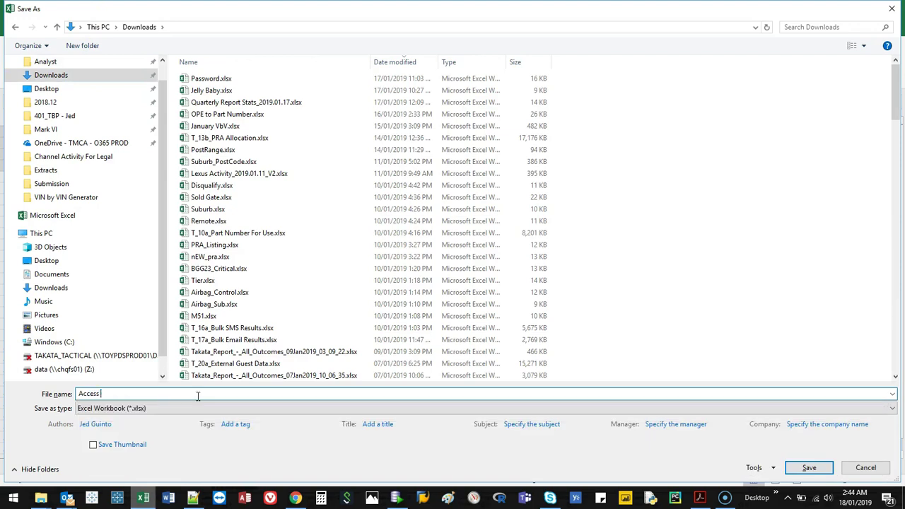
type(" Upload")
left_click(809, 467)
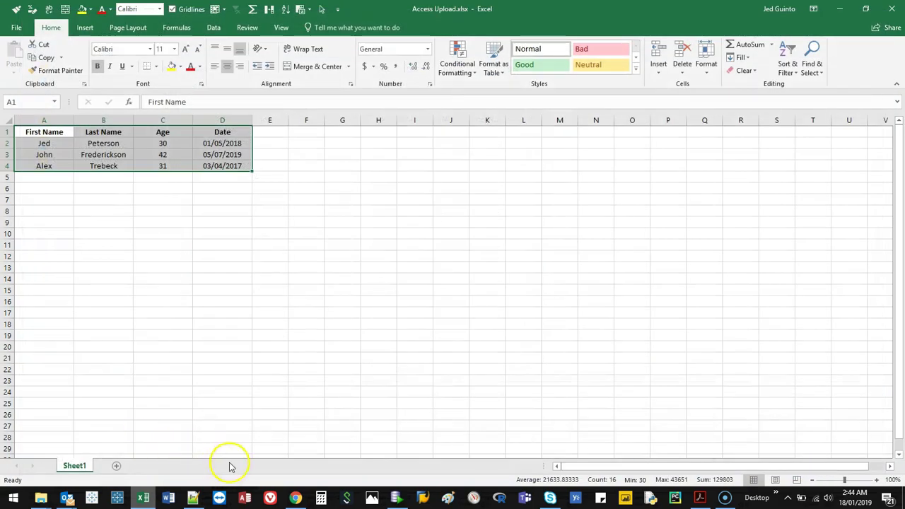
Create blank database Database15.accdb in Downloads, replacing the old file, and close Table1
left_click(244, 496)
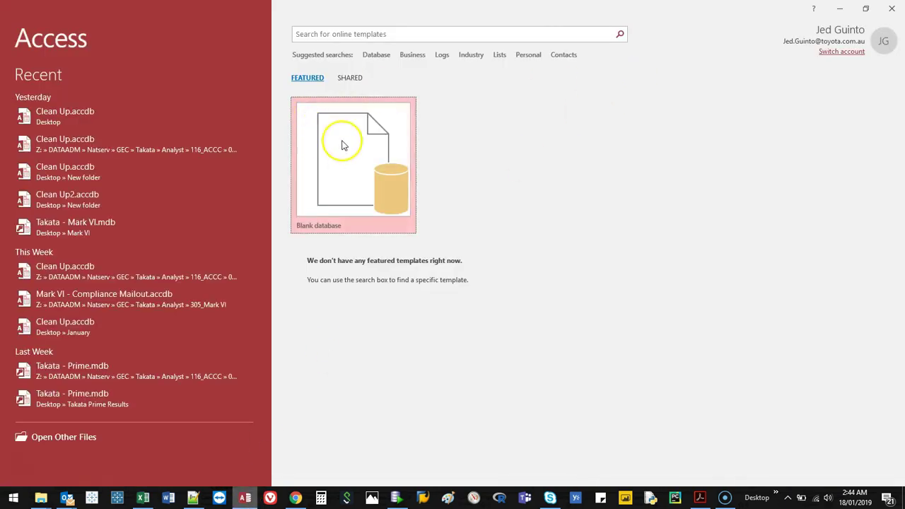
left_click(340, 144)
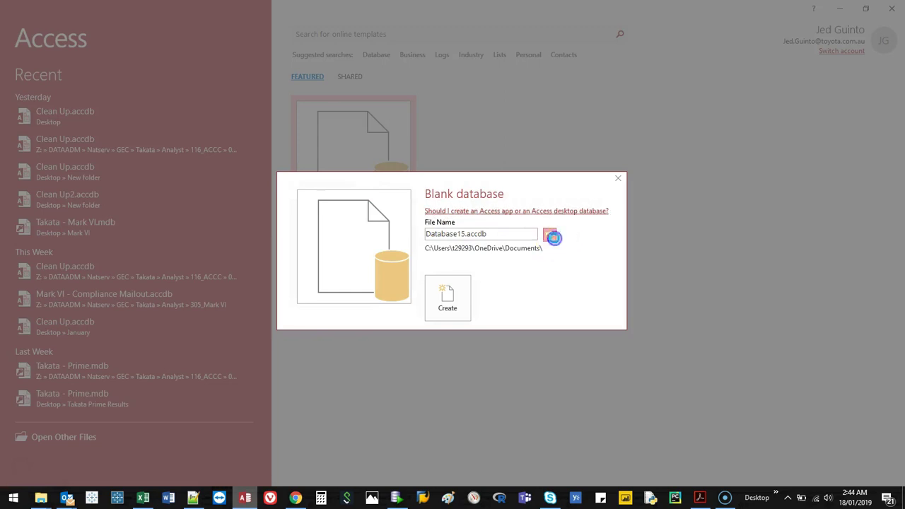
left_click(551, 235)
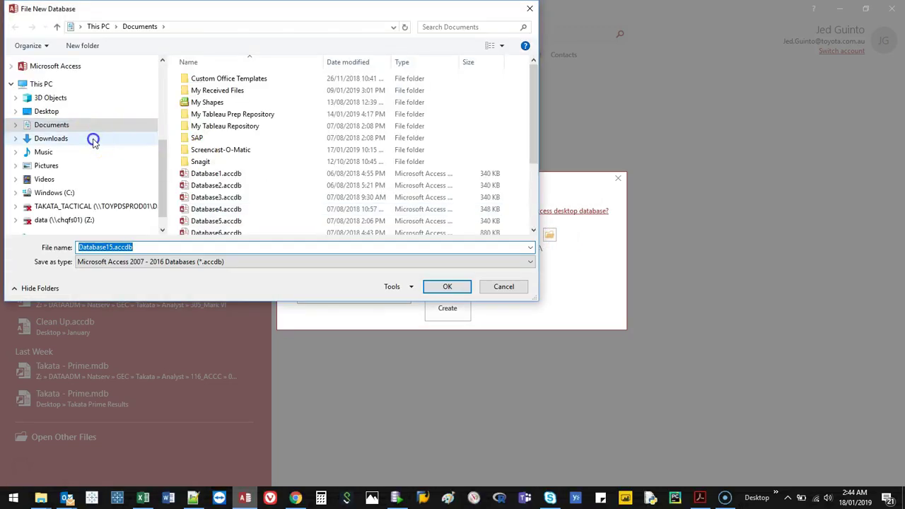
left_click(93, 139)
left_click(435, 295)
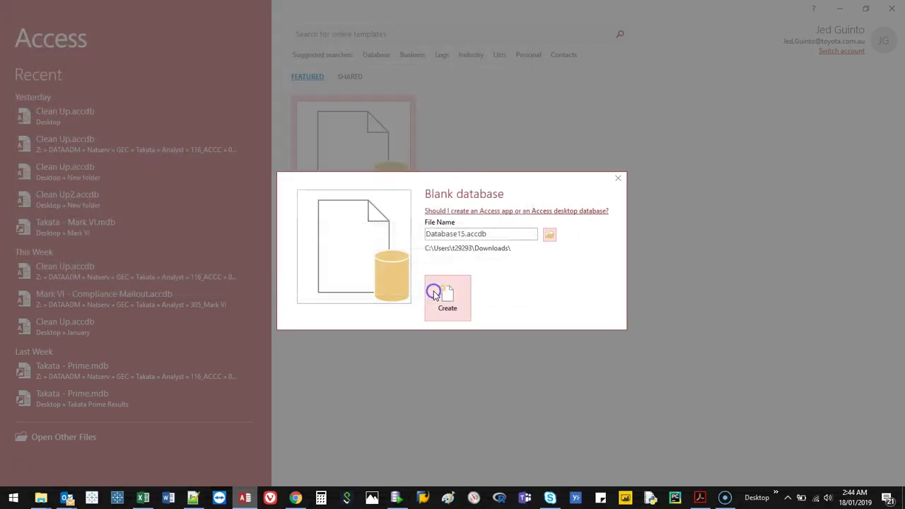
left_click(444, 306)
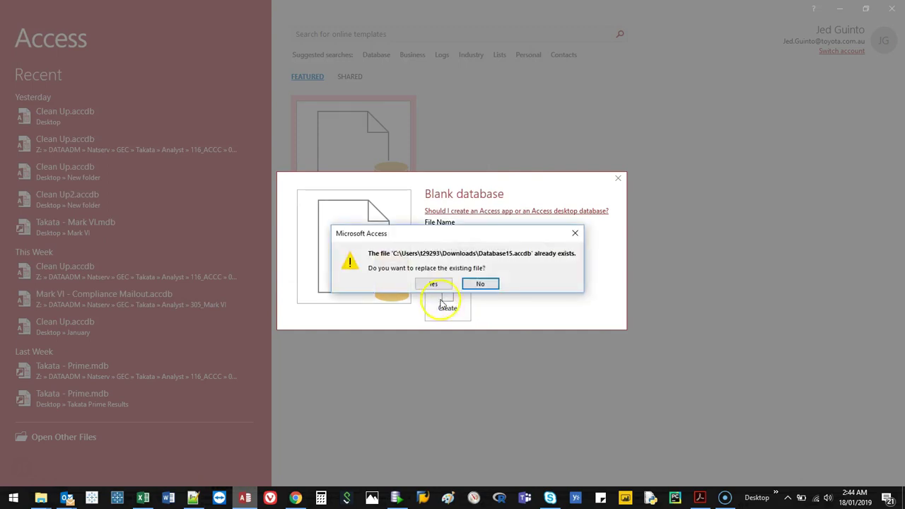
left_click(434, 284)
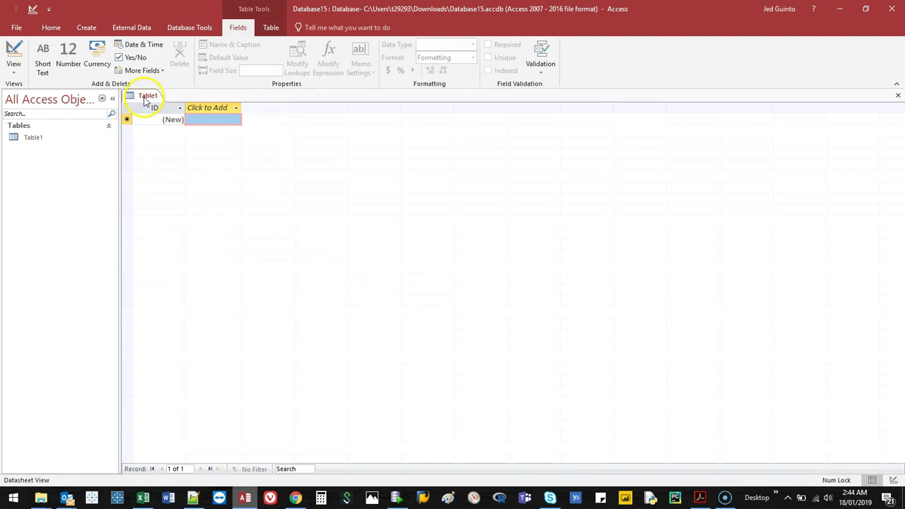
right_click(147, 94)
left_click(171, 118)
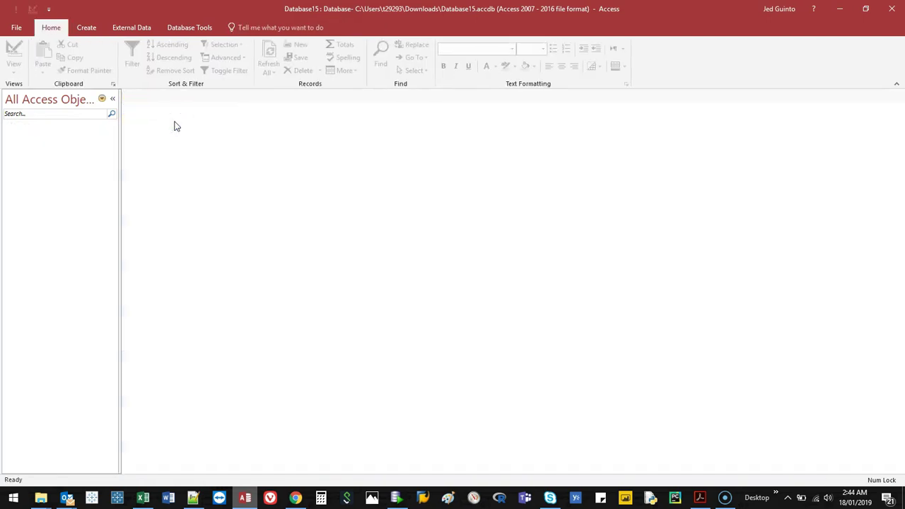
Pick Access Upload.xlsx from Downloads as the Excel source, importing into a new table
left_click(136, 29)
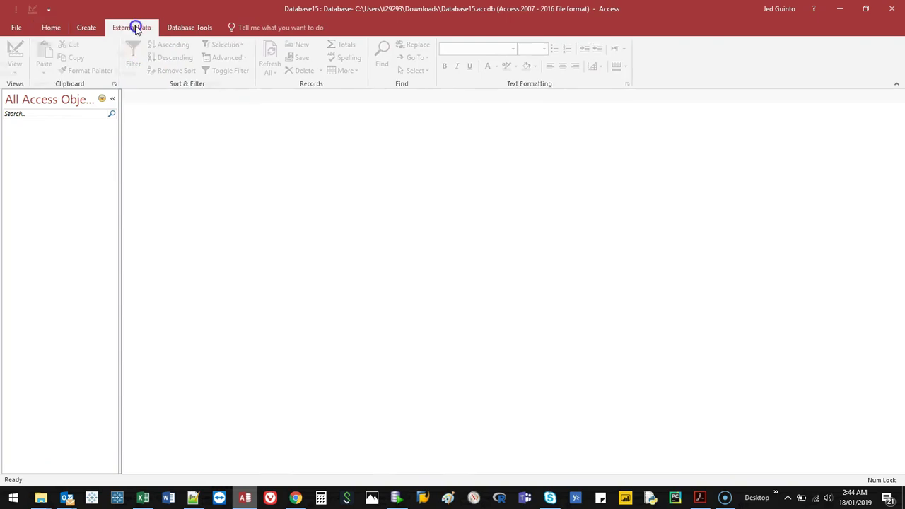
left_click(15, 74)
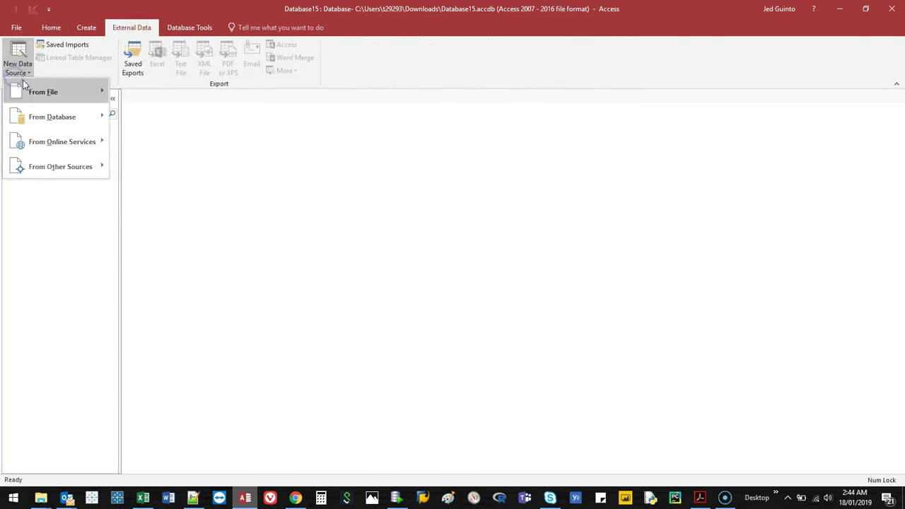
mouse_move(42, 91)
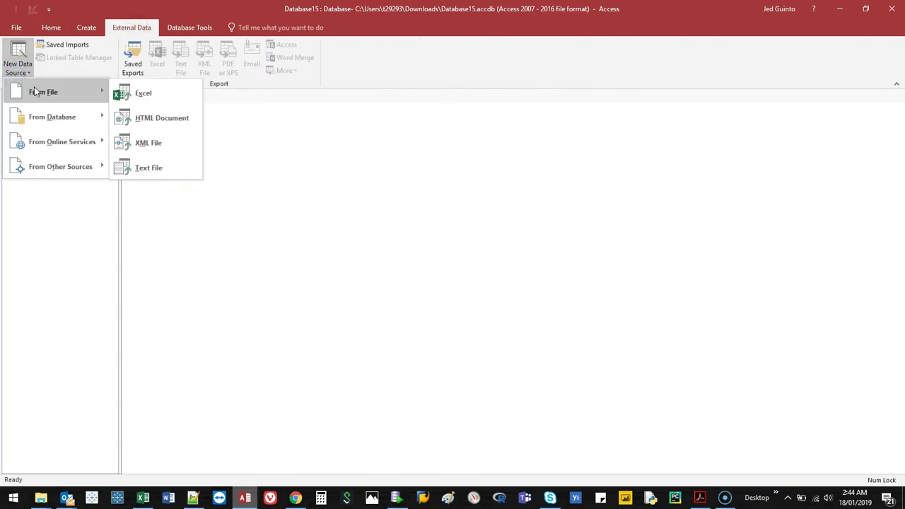
left_click(174, 95)
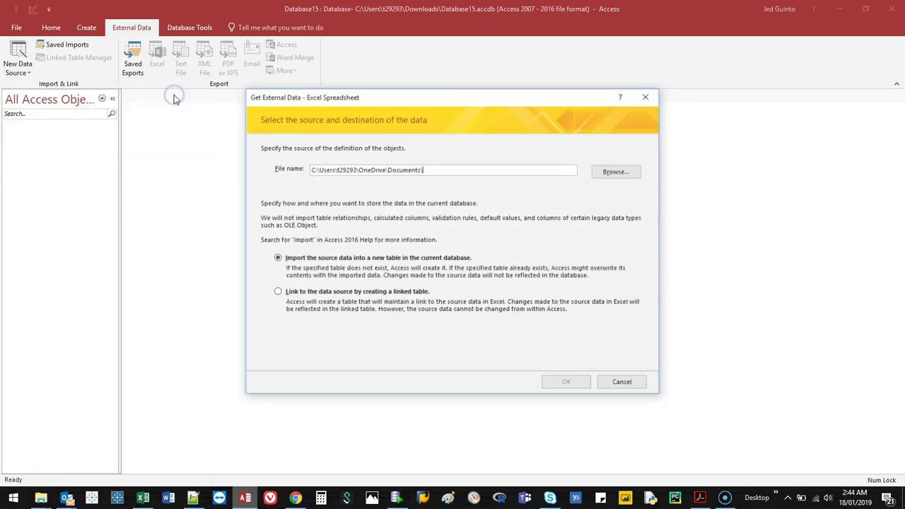
left_click(617, 170)
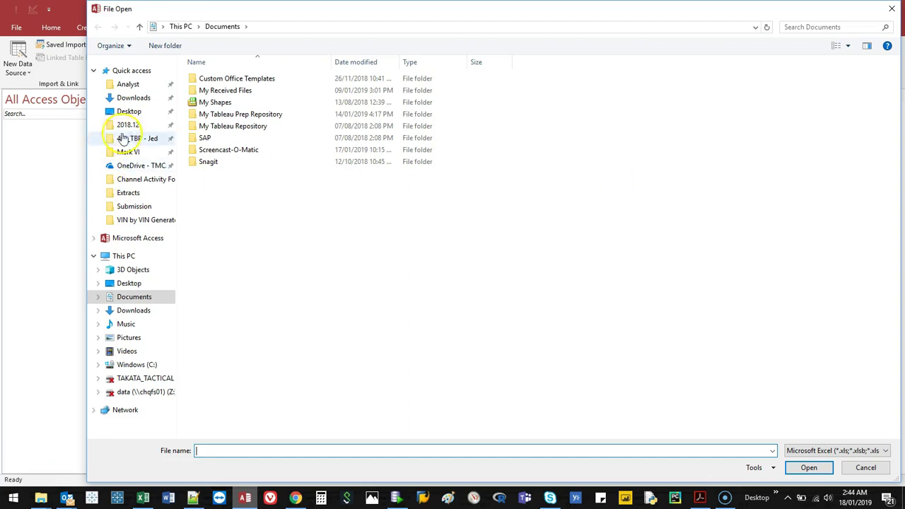
left_click(134, 97)
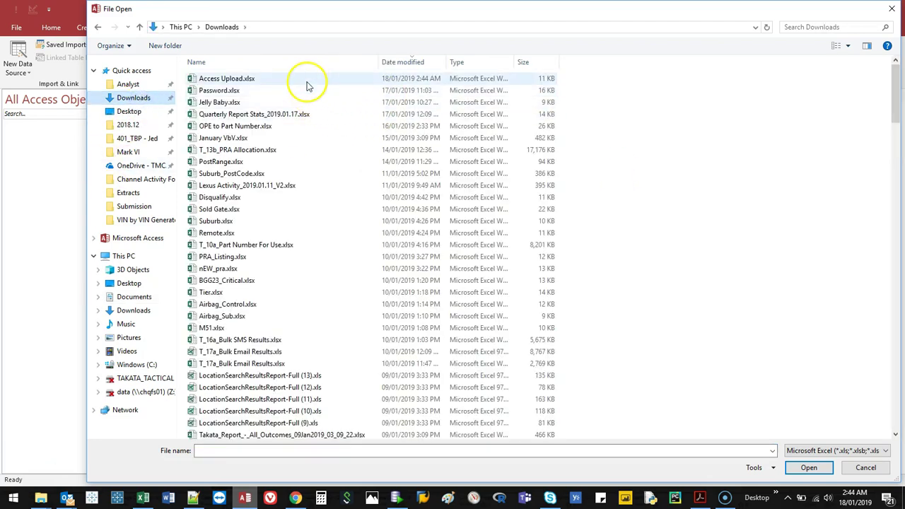
left_click(290, 81)
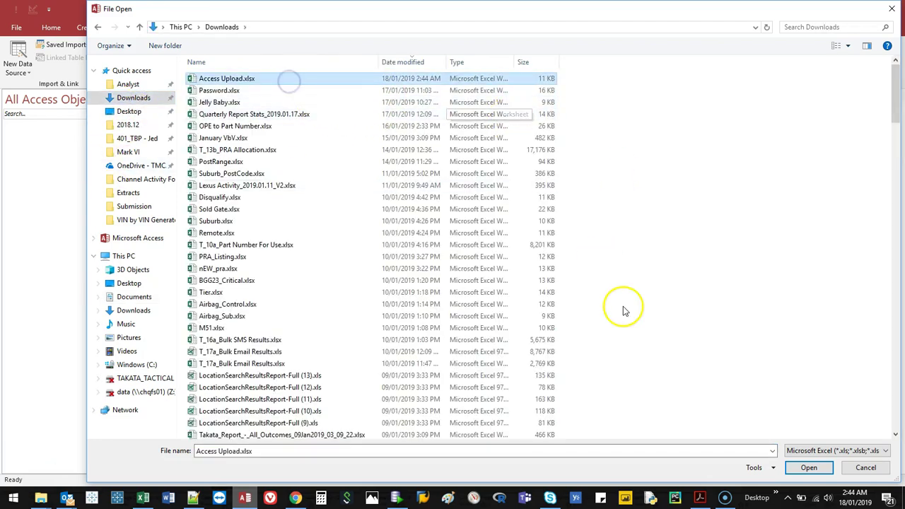
left_click(822, 468)
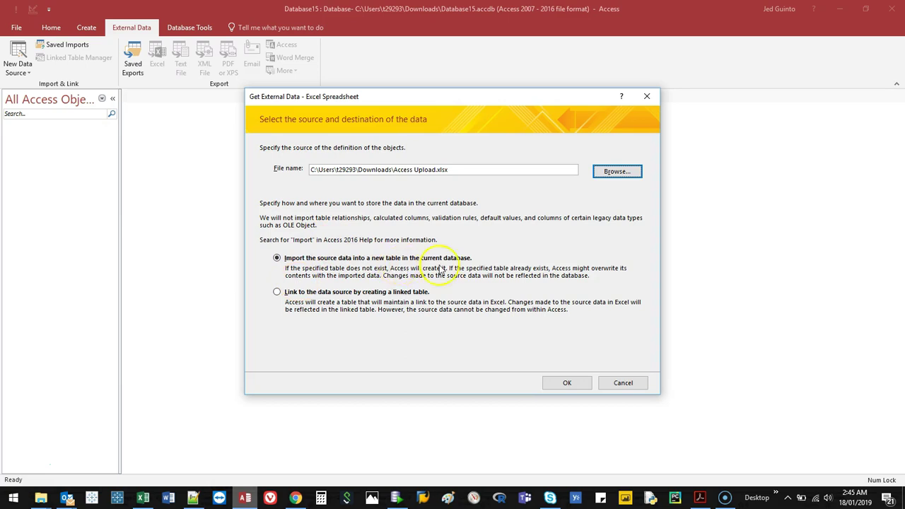
left_click(568, 383)
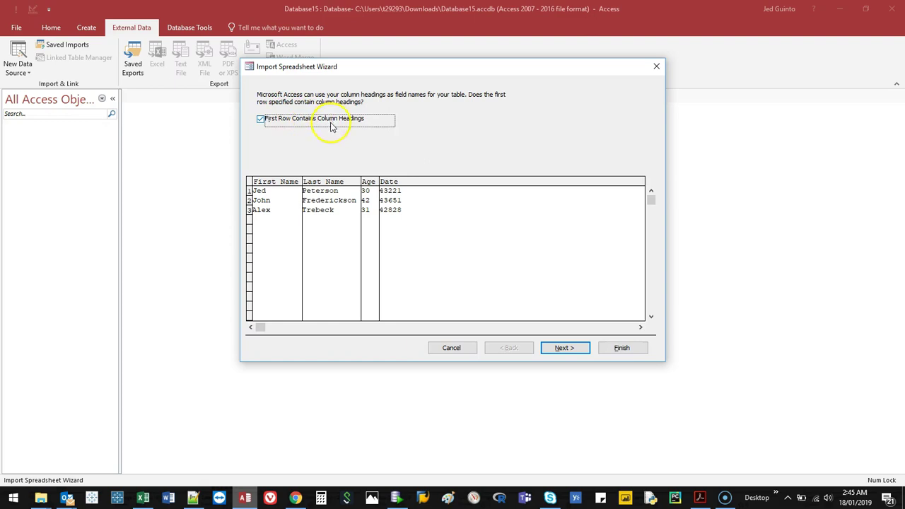
Keep the first row as headings and review the First Name, Last Name, Age and Date field settings
left_click(565, 347)
left_click(329, 213)
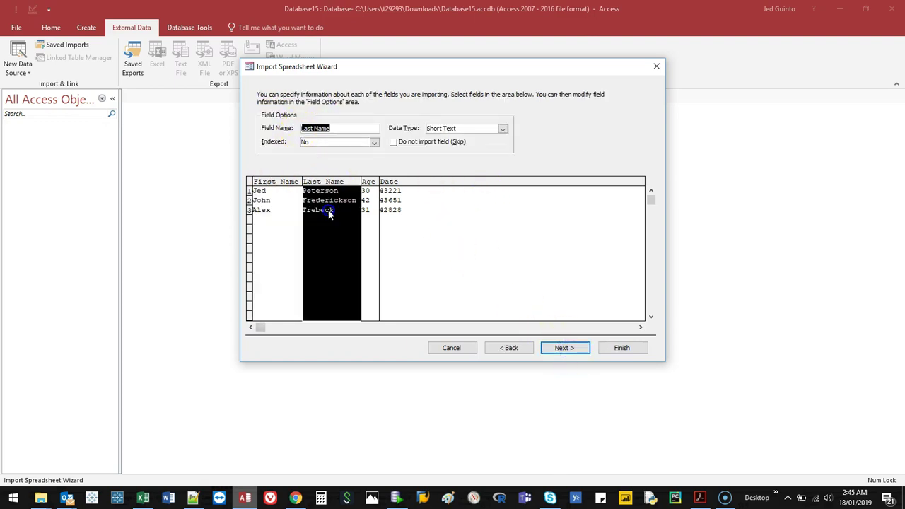
left_click(375, 221)
left_click(413, 224)
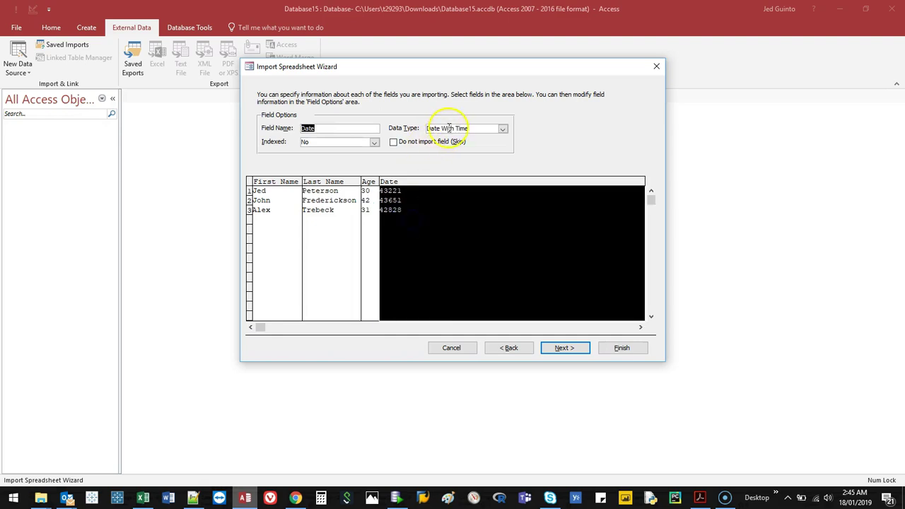
left_click(368, 210)
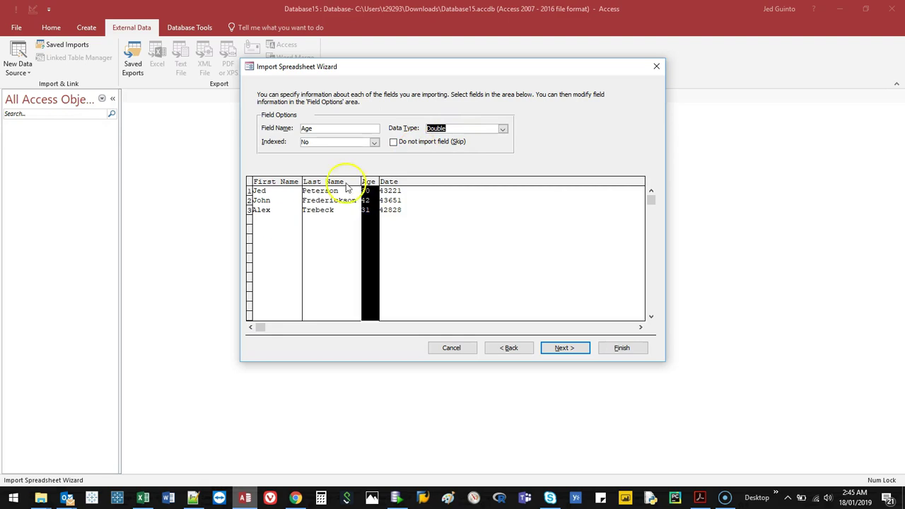
left_click(353, 220)
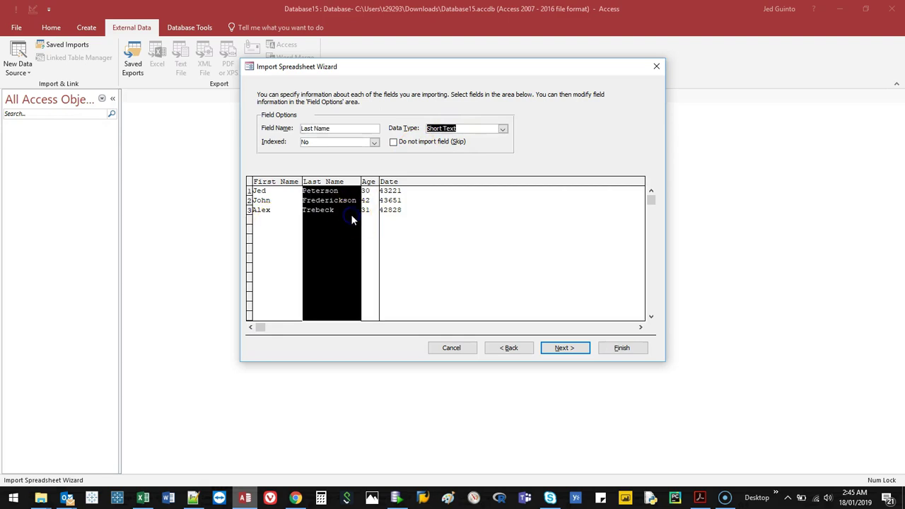
left_click(286, 206)
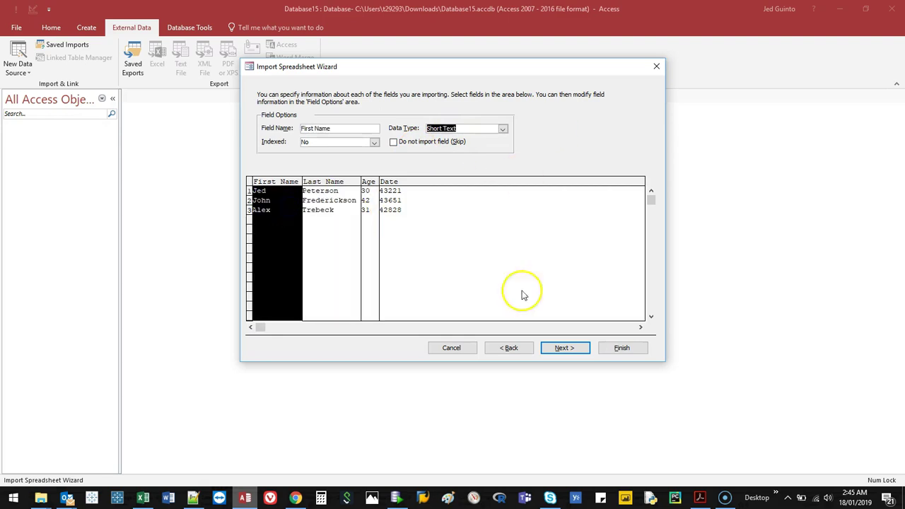
Let Access add an ID primary key, import into Excel Data, and skip saving import steps
left_click(570, 347)
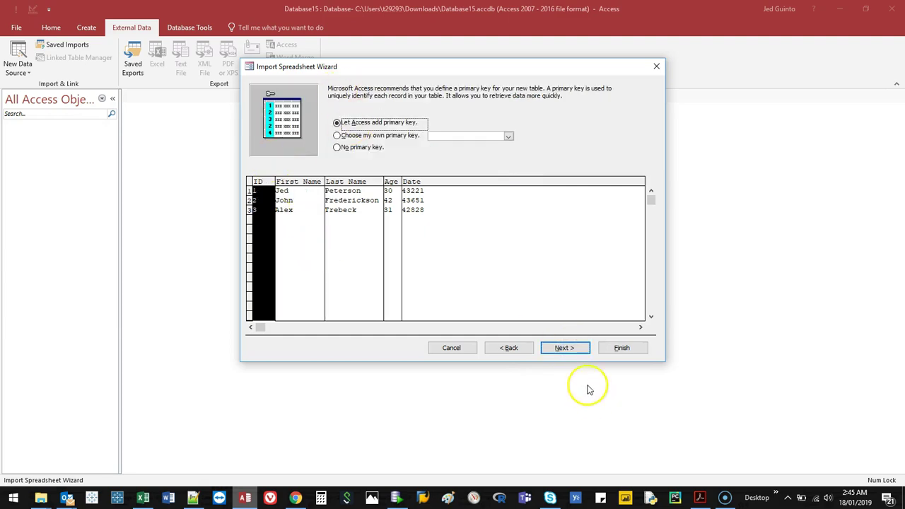
left_click(574, 348)
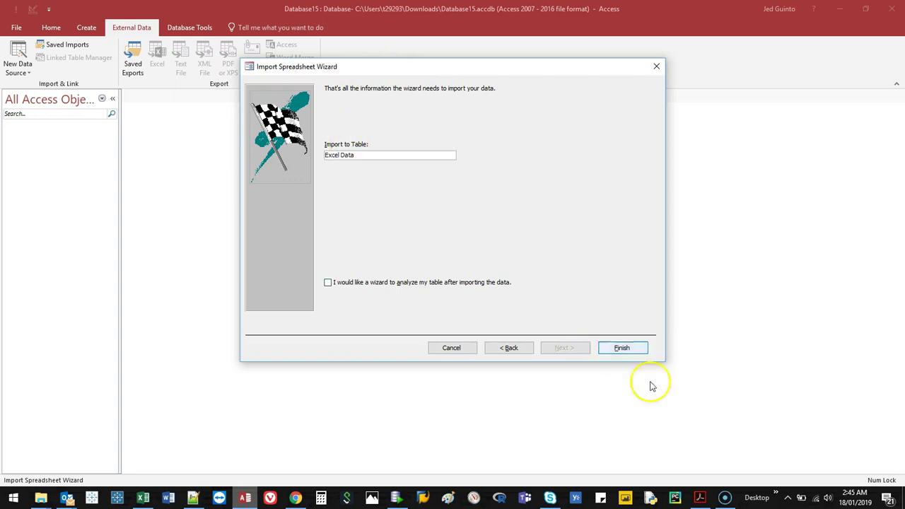
left_click(623, 347)
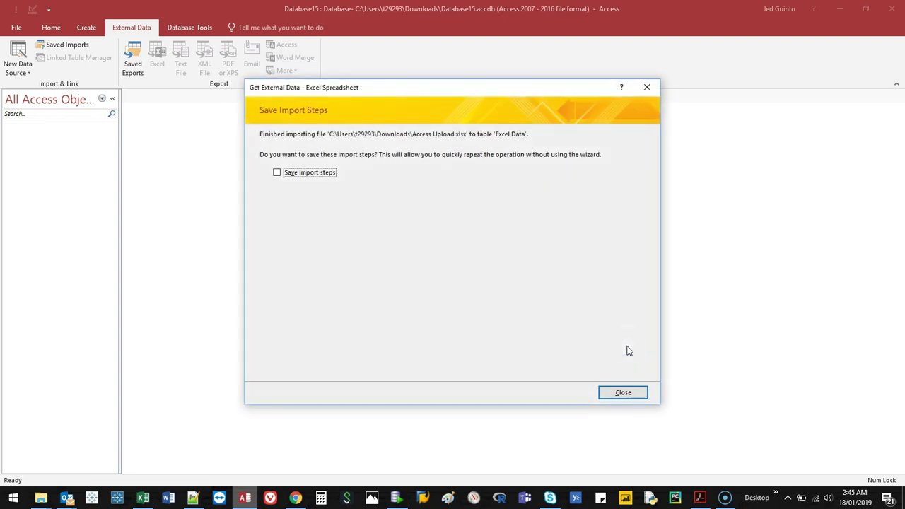
left_click(641, 394)
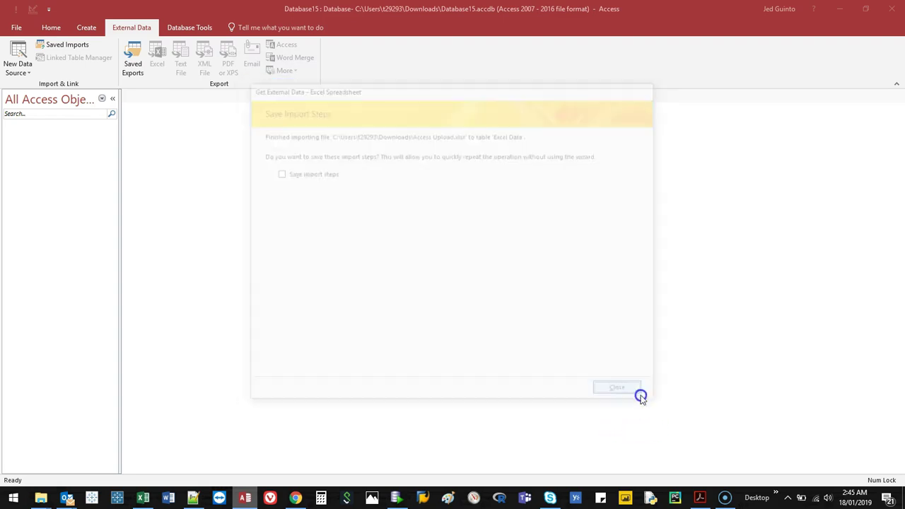
Open the Excel Data table and select all three of its records
double_click(76, 138)
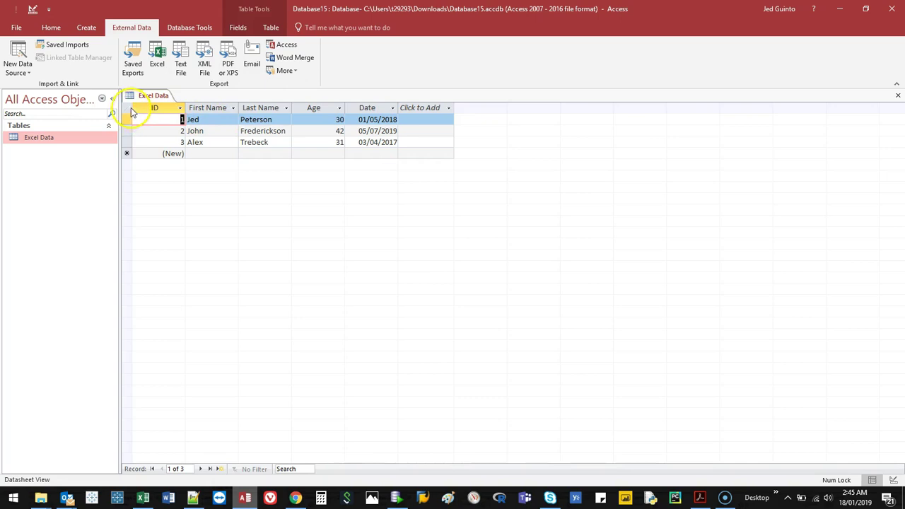
left_click(198, 119)
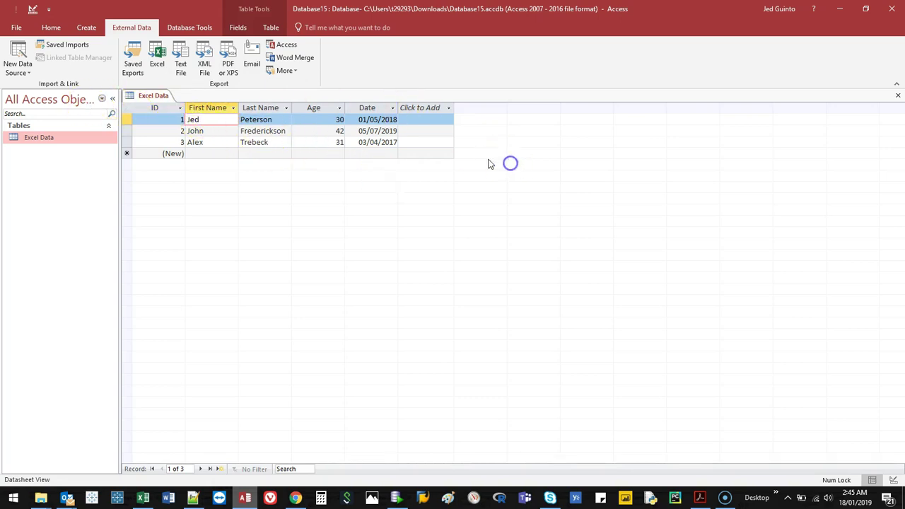
left_click_drag(125, 119, 126, 142)
left_click_drag(198, 108, 296, 107)
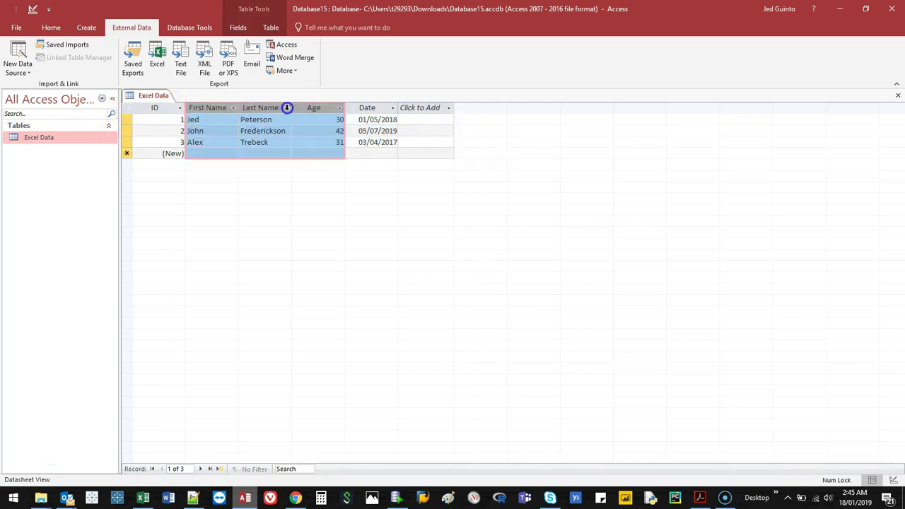
left_click(128, 106)
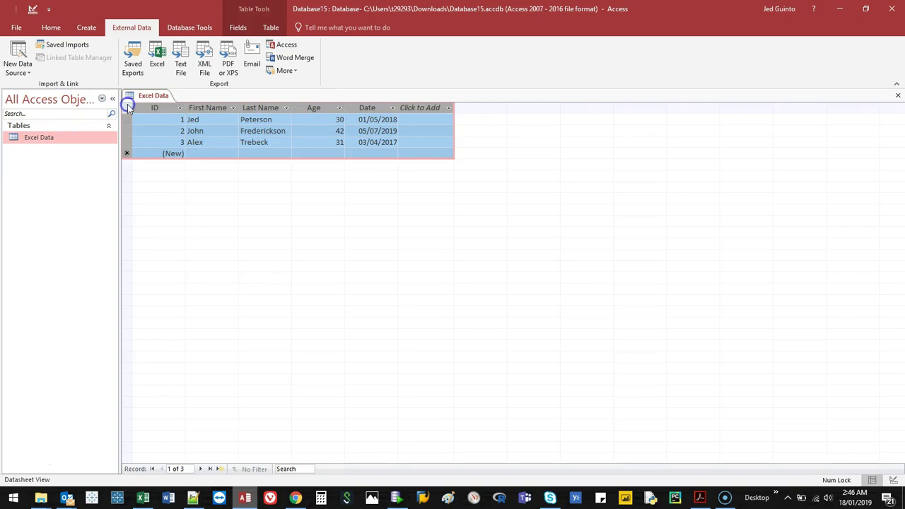
left_click(235, 142)
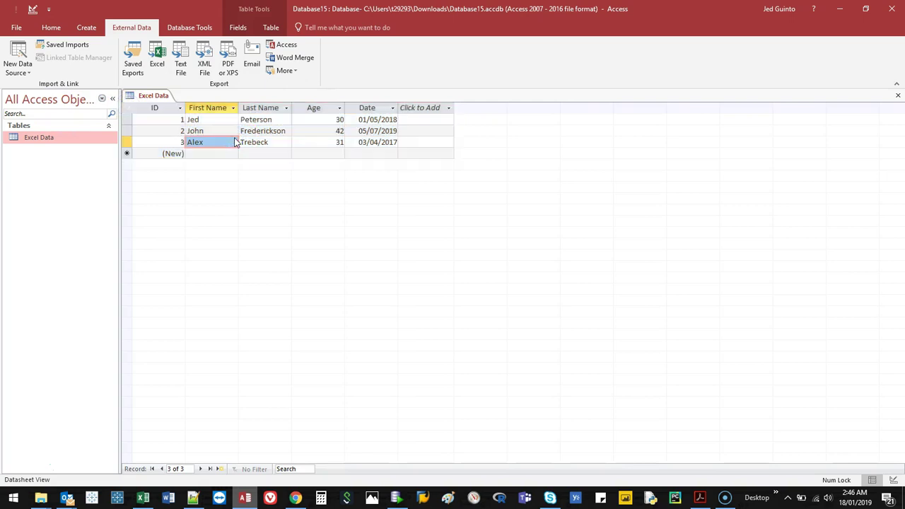
key("ctrl+a")
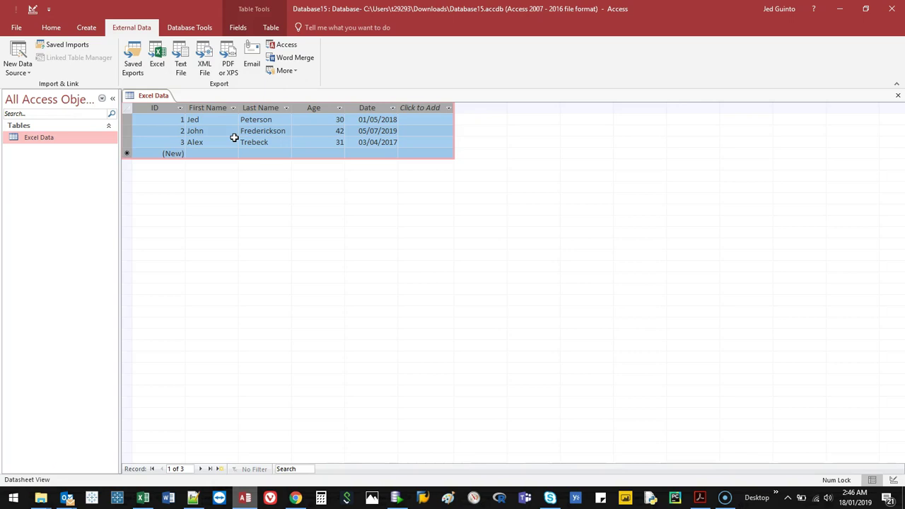
Paste the Access table at D7 on a new Sheet2, then return to Sheet1 and minimize Excel
left_click(142, 497)
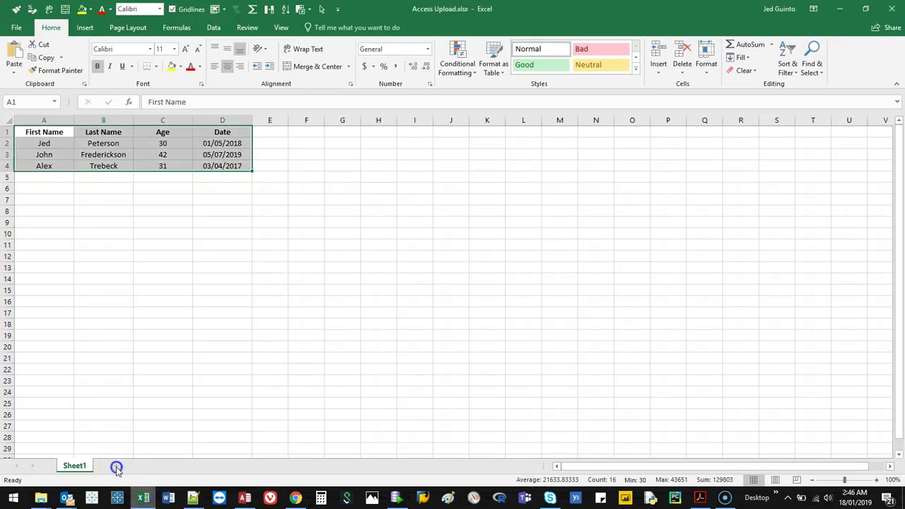
left_click(116, 466)
left_click(148, 199)
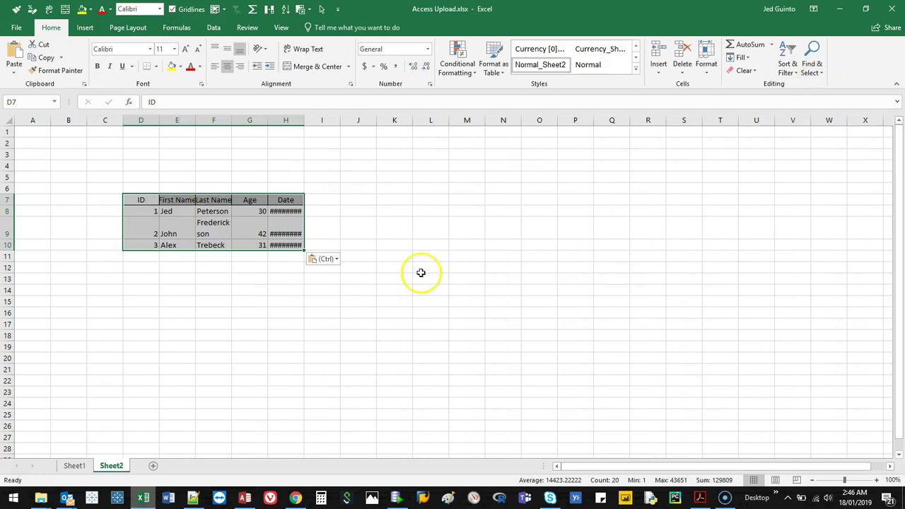
left_click(75, 466)
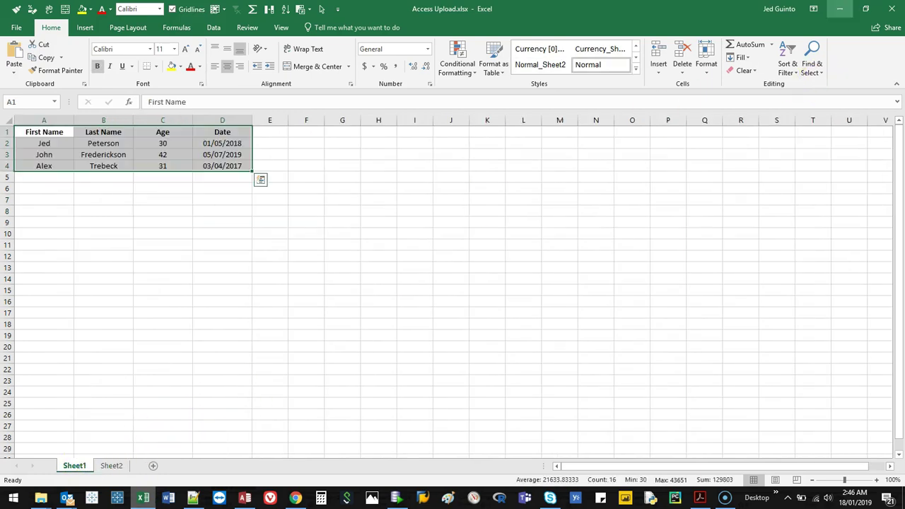
left_click(839, 9)
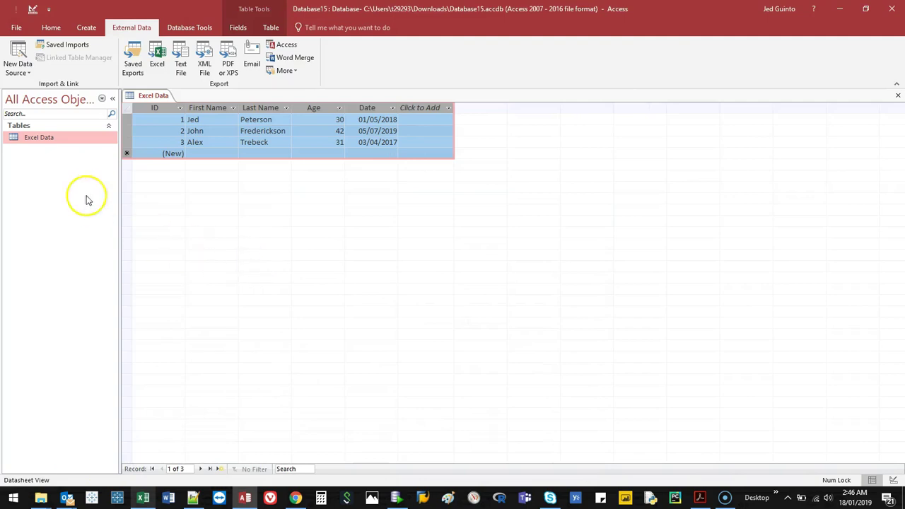
Close Excel Data and paste a structure-only copy named Copy Of Excel Data
right_click(153, 95)
left_click(177, 113)
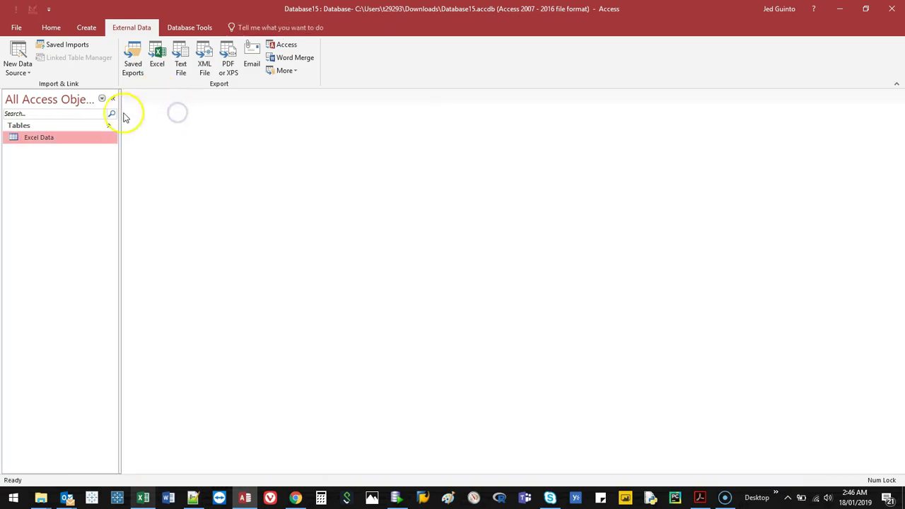
key("ctrl+c")
key("ctrl+v")
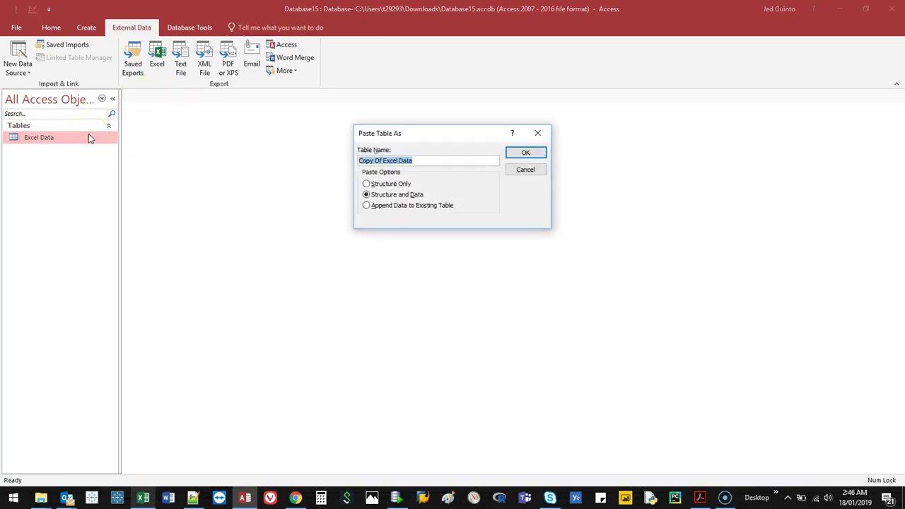
left_click(366, 184)
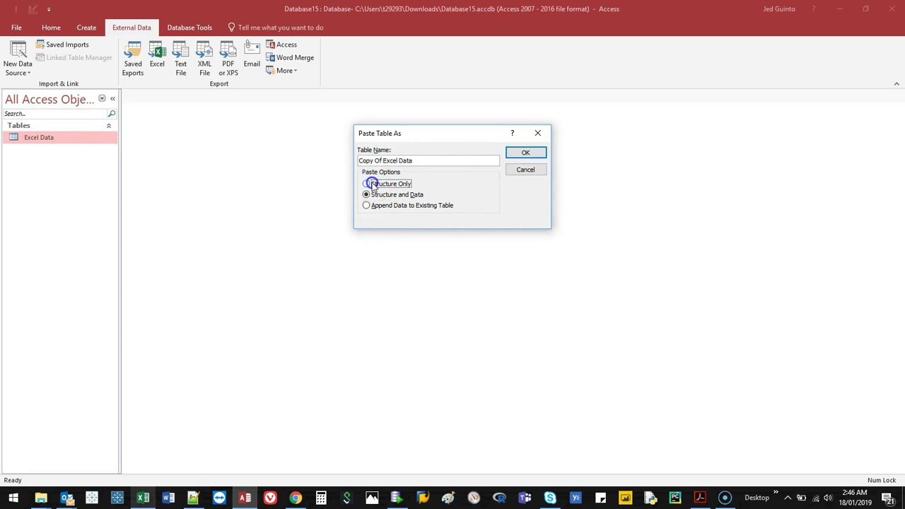
left_click(526, 153)
Open Copy Of Excel Data and arrange Access and Excel side by side
double_click(56, 137)
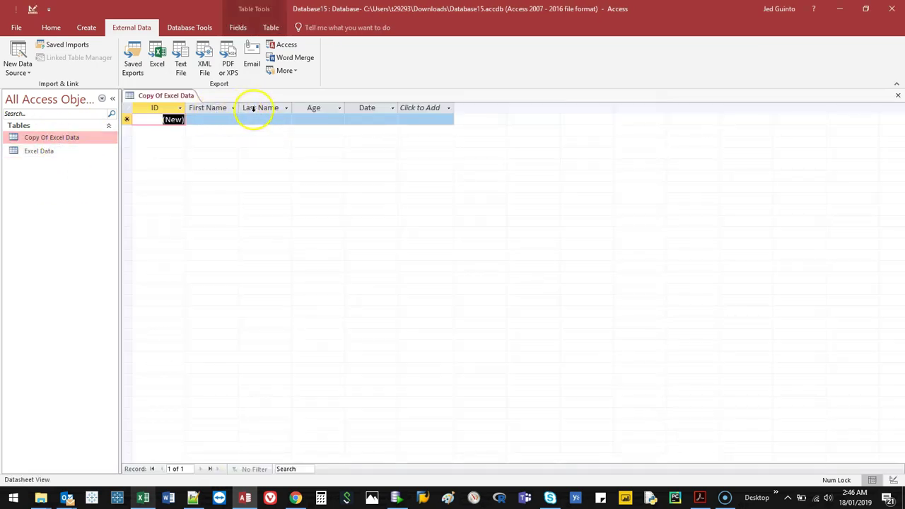
left_click_drag(363, 14, 904, 151)
left_click(60, 65)
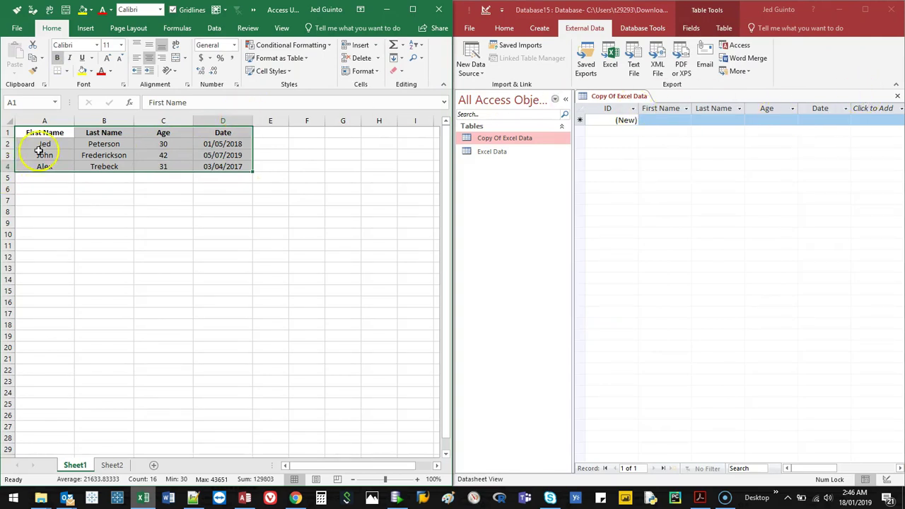
Copy Excel rows A2:D4 and paste them into the First Name–Date columns, confirming 3 records
left_click_drag(40, 144, 225, 165)
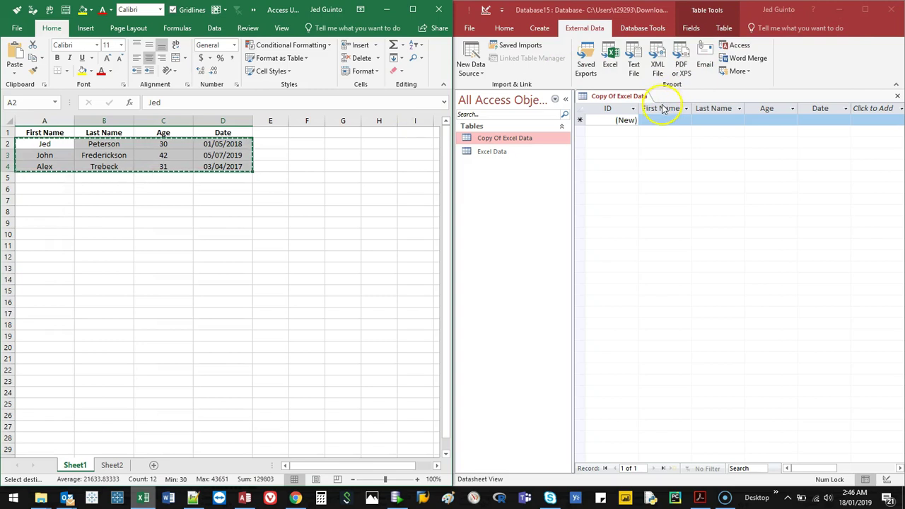
left_click_drag(663, 112, 802, 109)
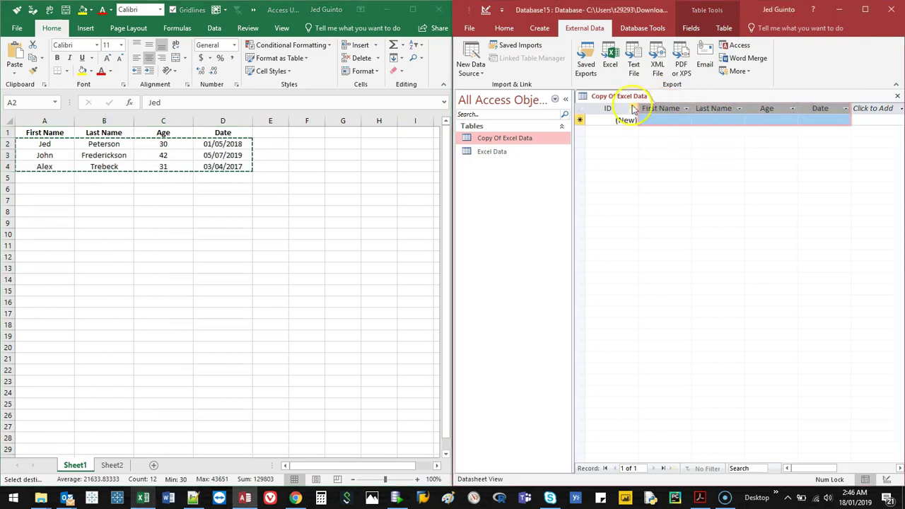
left_click(654, 119)
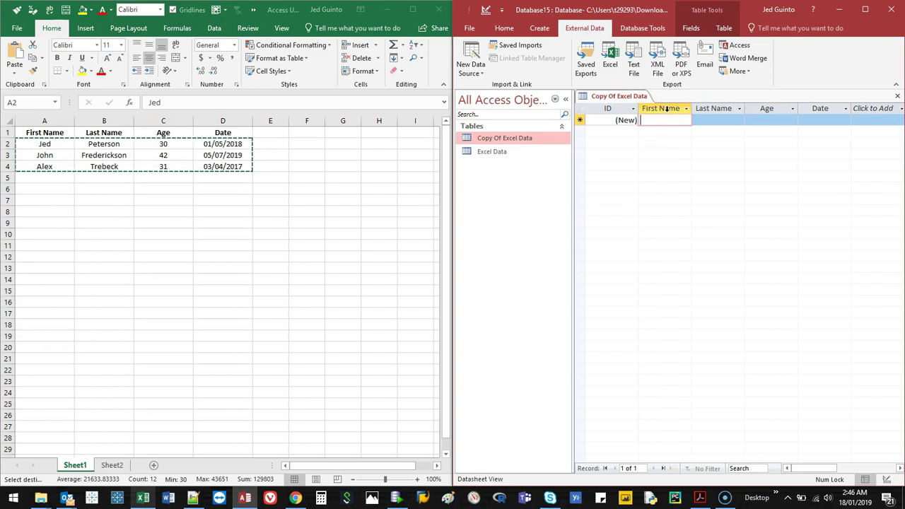
left_click(666, 108)
left_click_drag(685, 111, 808, 106)
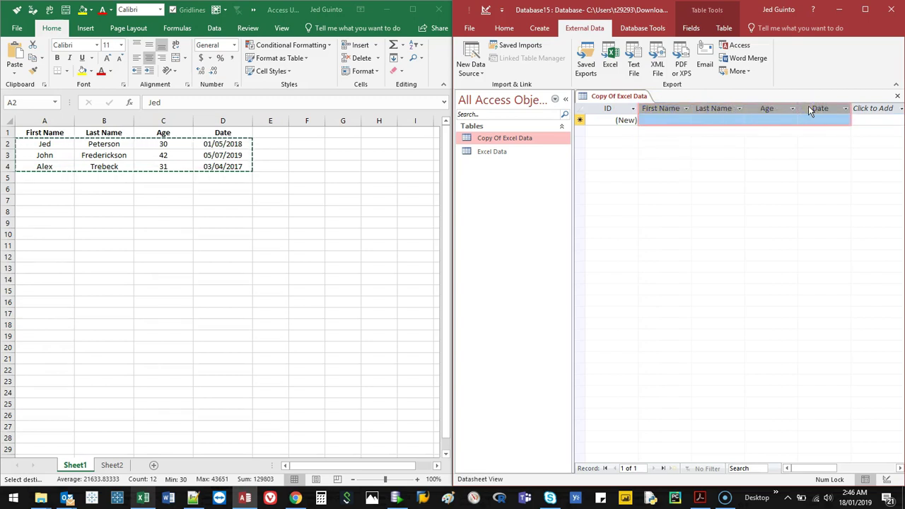
key("ctrl+v")
left_click(449, 285)
Paste the three copied rows into the First Name–Date columns again
left_click(669, 155)
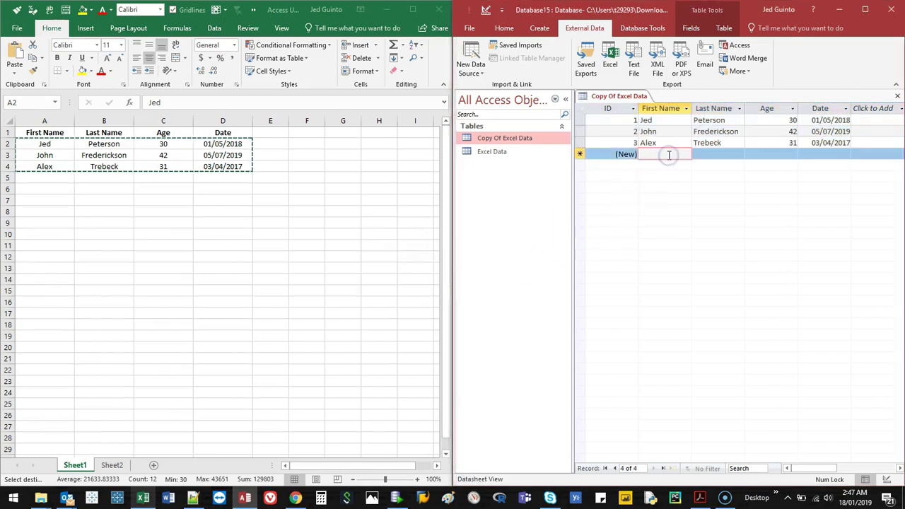
left_click_drag(668, 106, 816, 94)
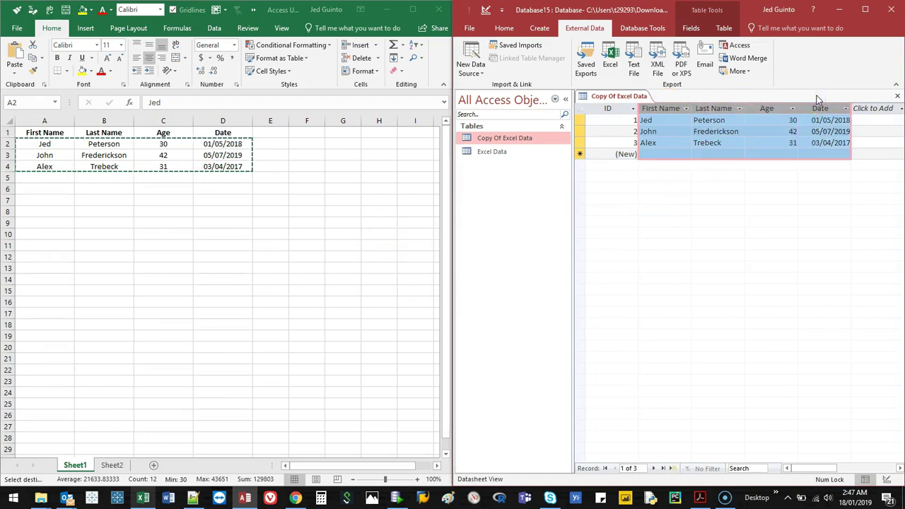
key("ctrl+v")
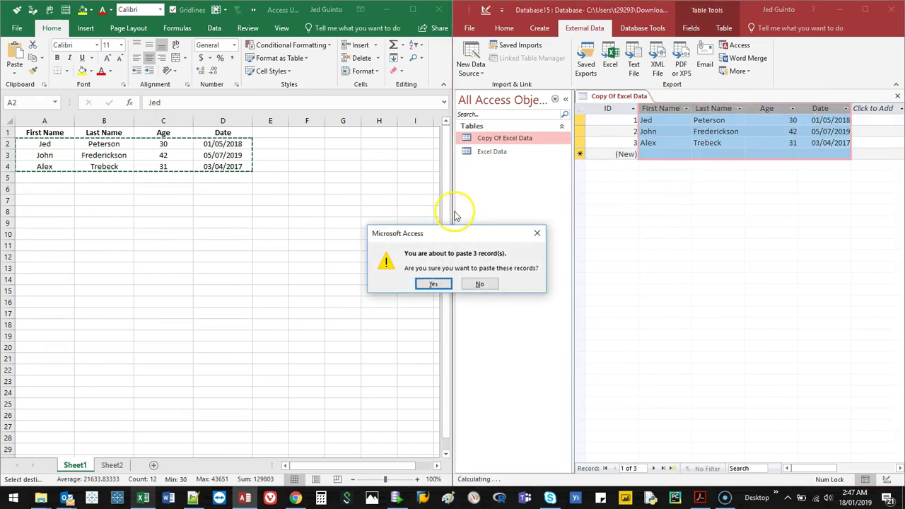
left_click(433, 283)
left_click(680, 131)
left_click_drag(671, 110, 799, 109)
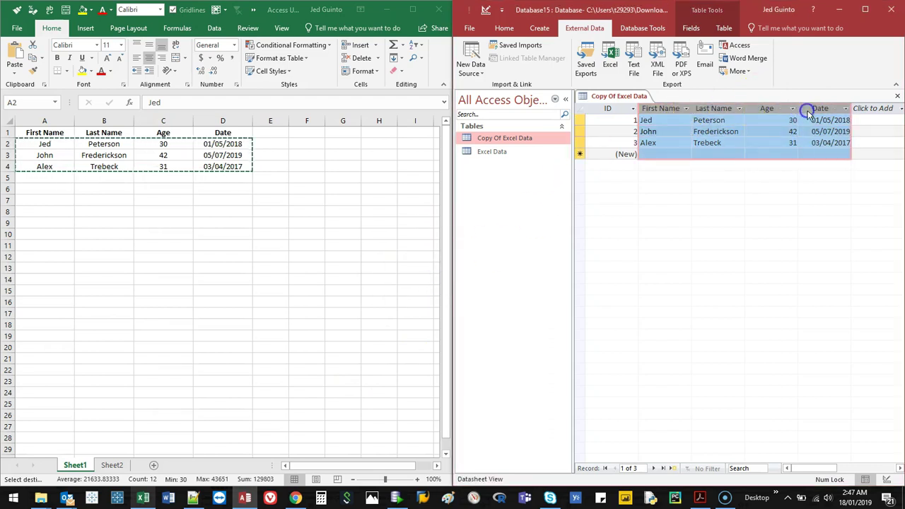
key("ctrl+v")
Confirm the first paste, then append the three Excel rows again as records 4–6
left_click(434, 283)
left_click(655, 155)
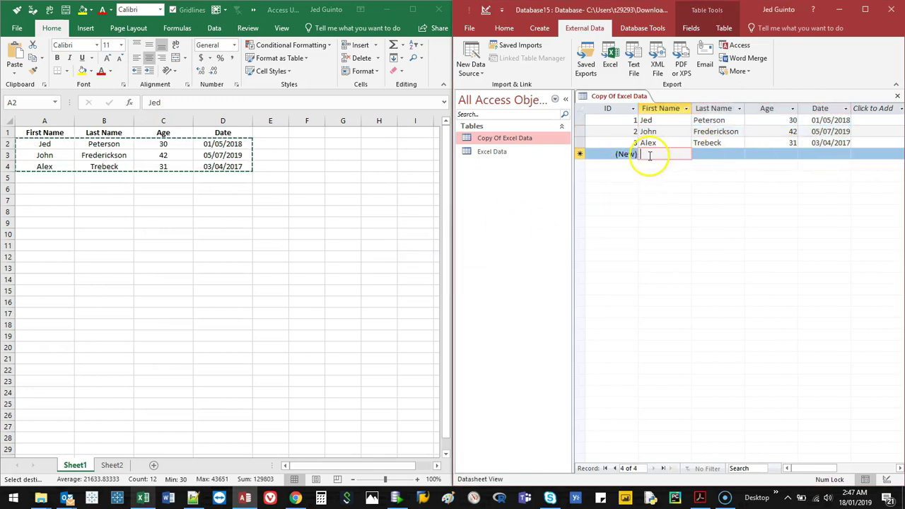
left_click(841, 154)
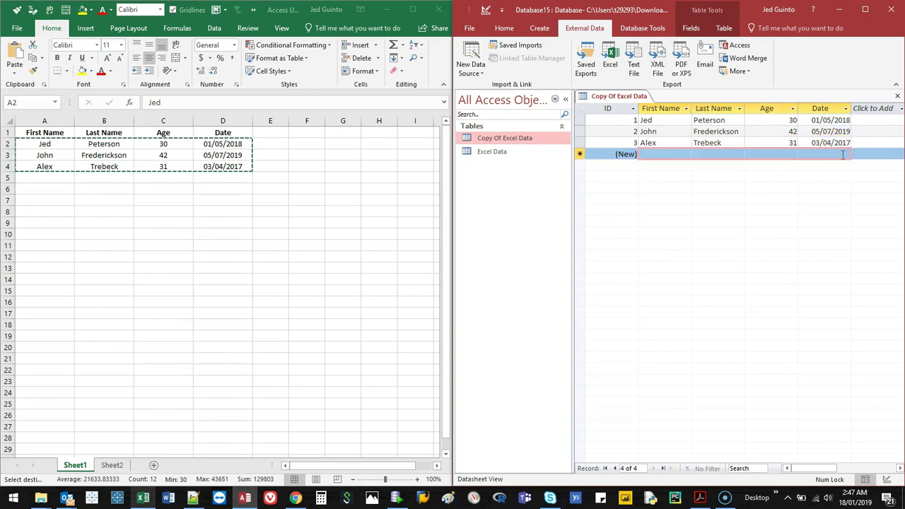
key("ctrl+v")
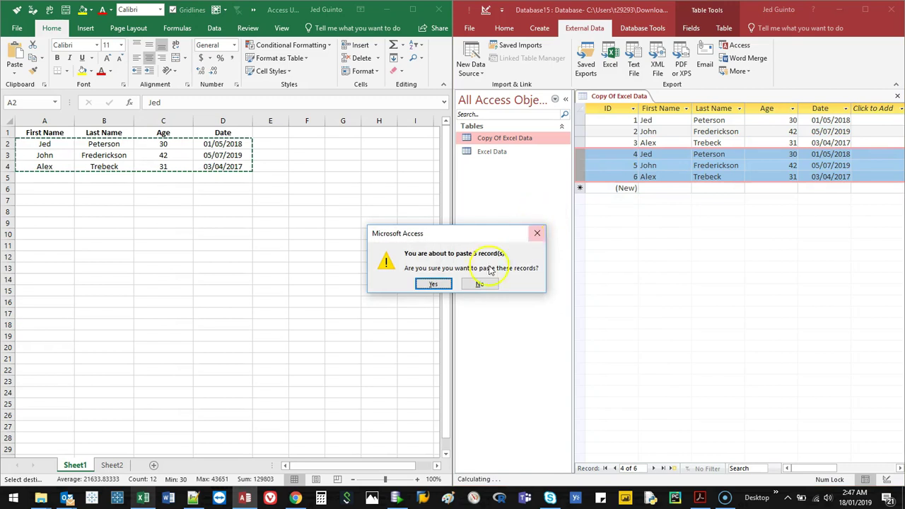
left_click(434, 284)
Append the three Excel rows once more as records 7–9
left_click(666, 189)
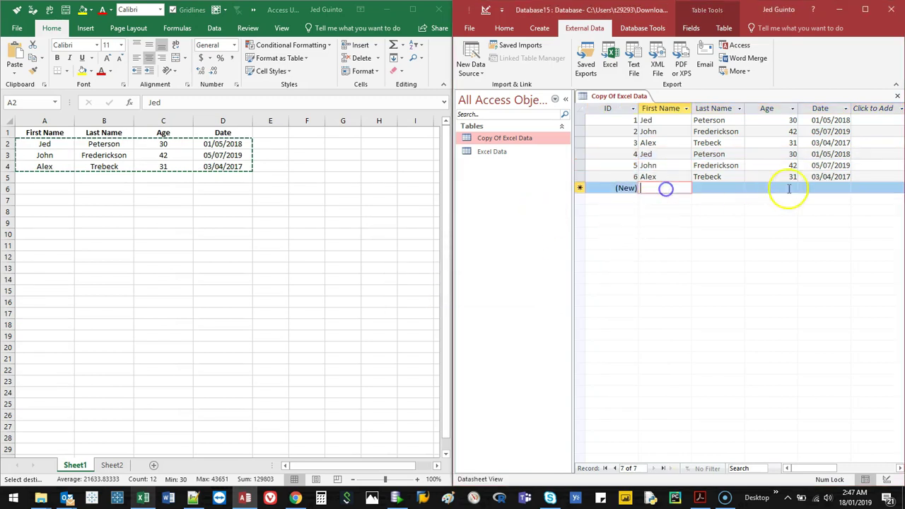
left_click(828, 188)
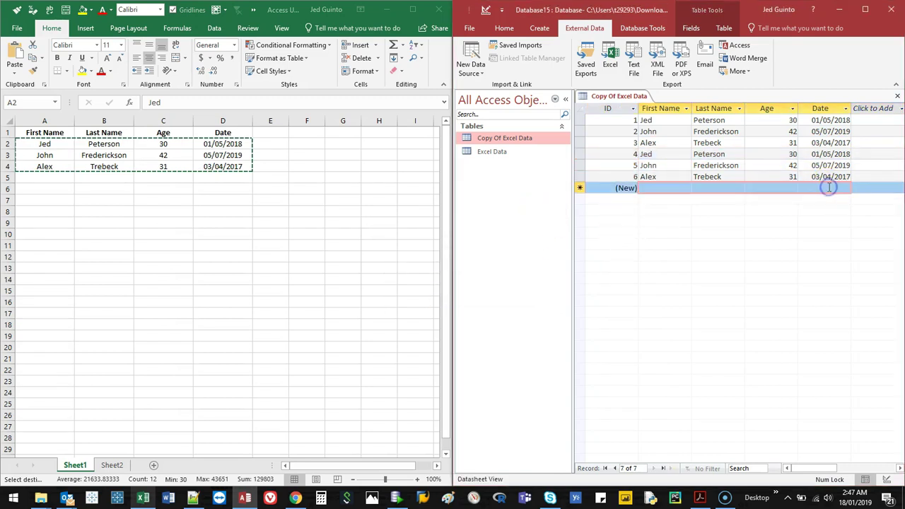
key("ctrl+v")
left_click(432, 285)
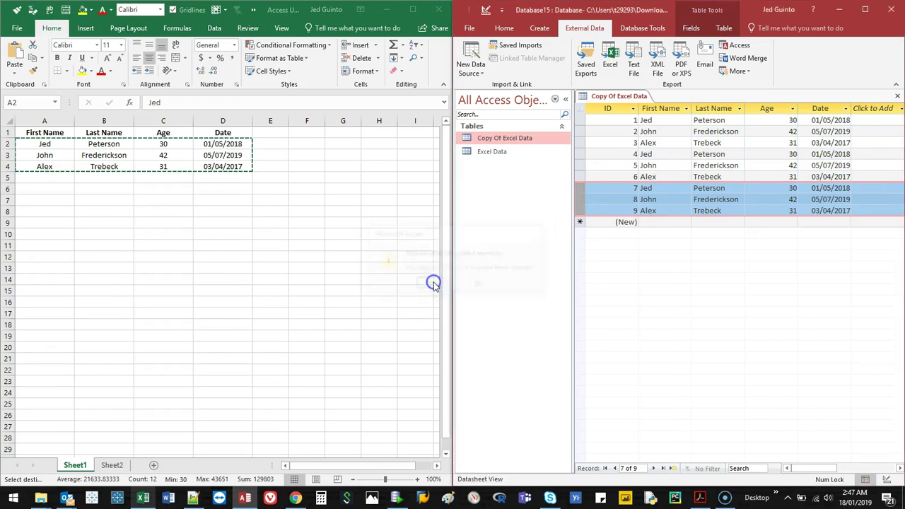